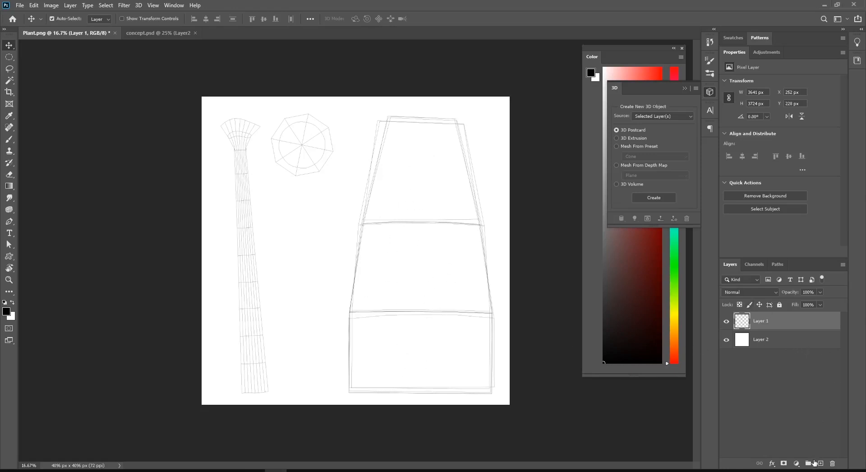
# Add a new empty layer between Layer 1 and Layer 2, and lock both existing layers.
pyautogui.click(820, 464)
pyautogui.moveTo(773, 325); pyautogui.dragTo(776, 342)
pyautogui.click(761, 322)
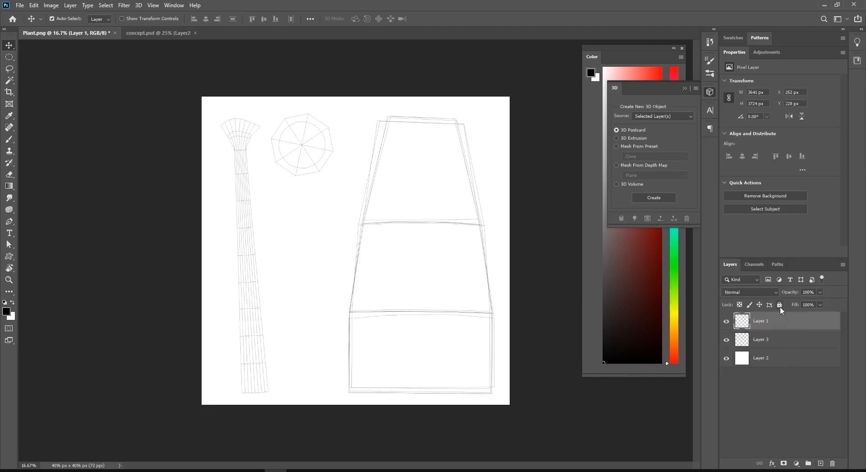
pyautogui.click(768, 362)
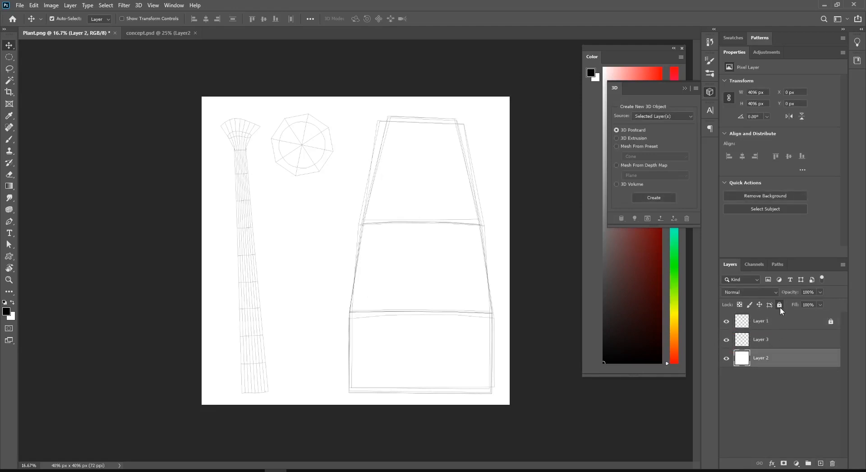
pyautogui.click(779, 305)
pyautogui.click(768, 341)
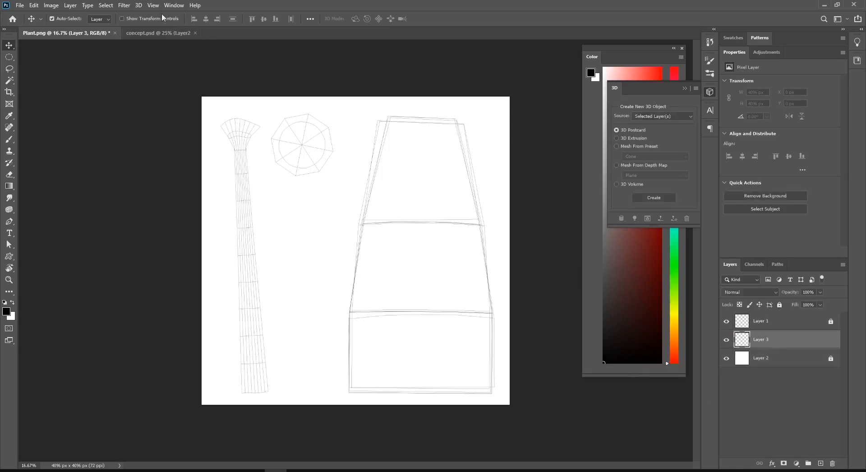
# Sample the purple of the leaf behind the yellow plant leaves in concept.psd as the brush colour.
pyautogui.click(142, 35)
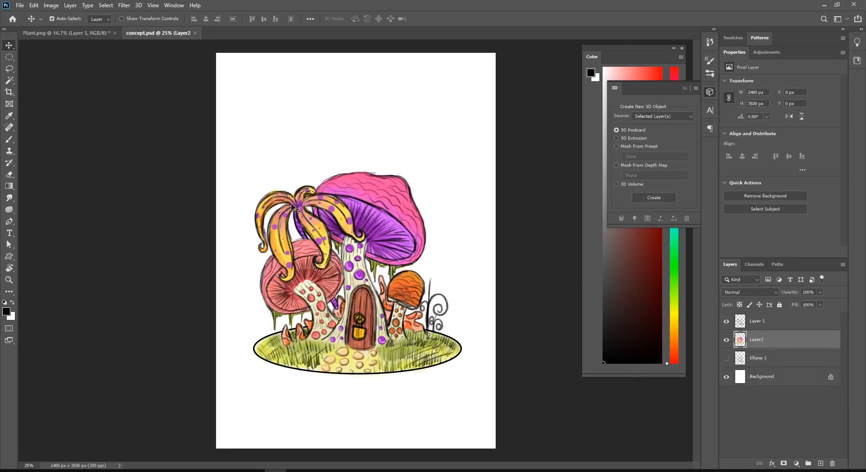
pyautogui.click(67, 32)
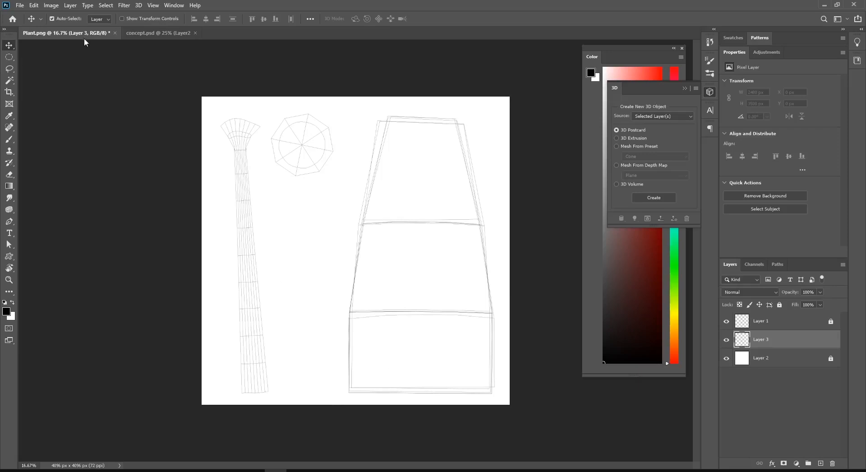
pyautogui.click(153, 35)
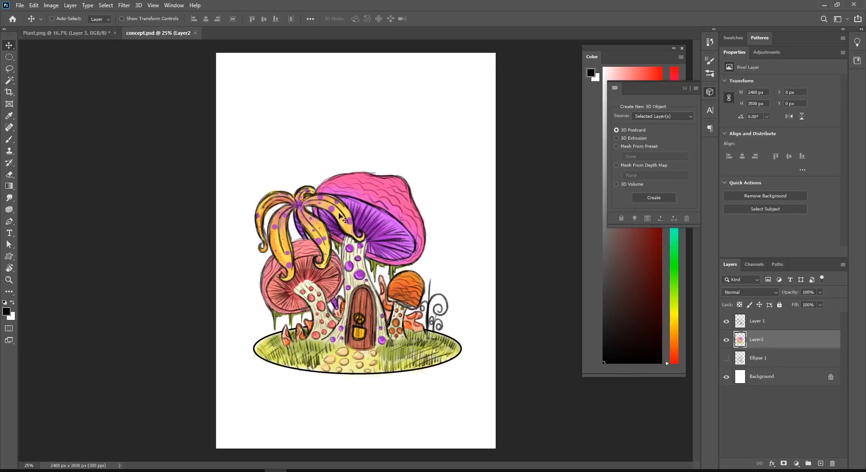
pyautogui.scroll(3, 295, 221)
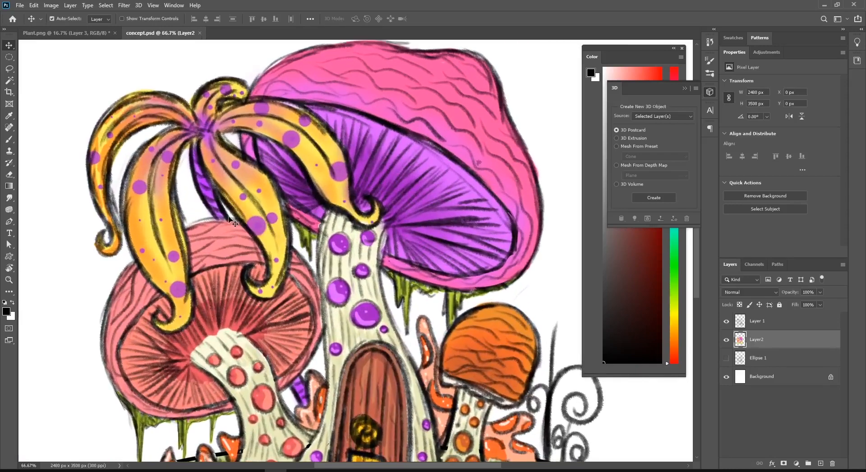
pyautogui.press('b')
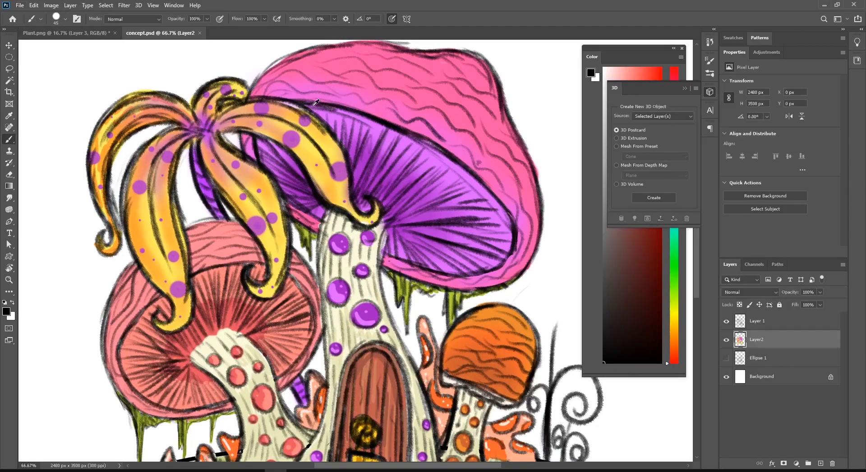
pyautogui.keyDown('alt'); pyautogui.click(201, 165); pyautogui.keyUp('alt')
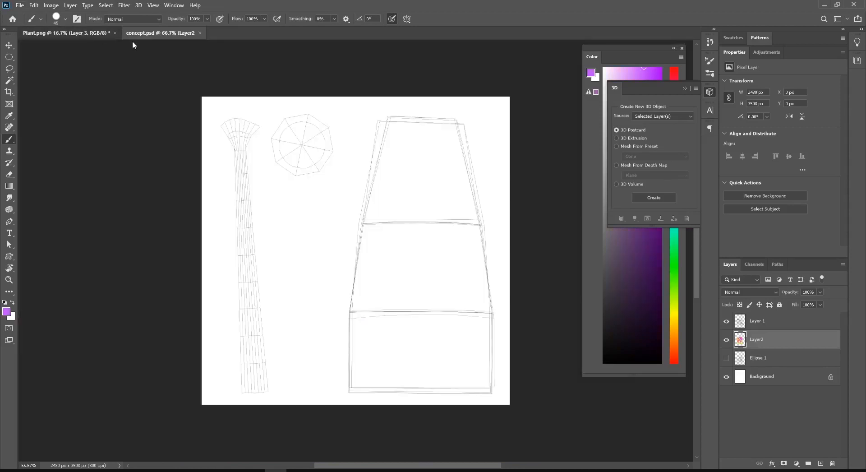
# Paint the long stem's UV island in Plant.png solid purple on Layer 3 with a 400 px hard brush.
pyautogui.hotkey('ctrl', 'Tab')
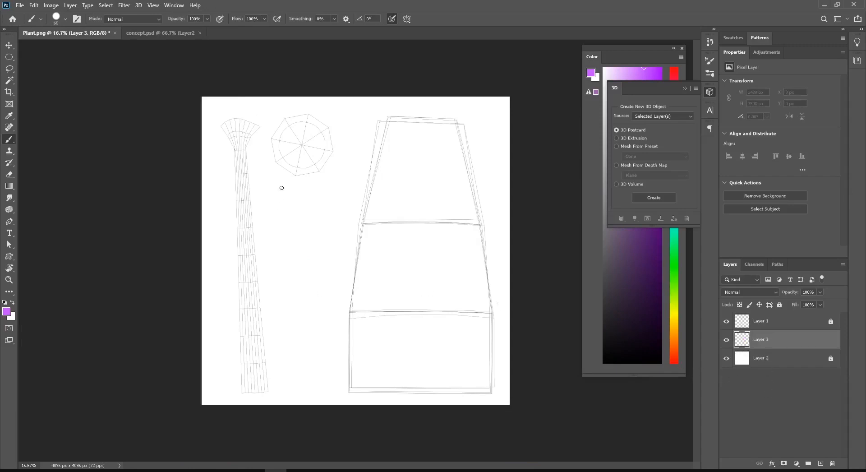
pyautogui.press(']')
pyautogui.press(']')
pyautogui.press(']')
pyautogui.press(']')
pyautogui.press(']')
pyautogui.press(']')
pyautogui.press(']')
pyautogui.press(']')
pyautogui.moveTo(252, 124)
pyautogui.mouseDown()
pyautogui.moveTo(230, 125)
pyautogui.moveTo(242, 146)
pyautogui.moveTo(244, 368)
pyautogui.moveTo(253, 390)
pyautogui.moveTo(261, 386)
pyautogui.moveTo(262, 302)
pyautogui.moveTo(256, 209)
pyautogui.mouseUp()
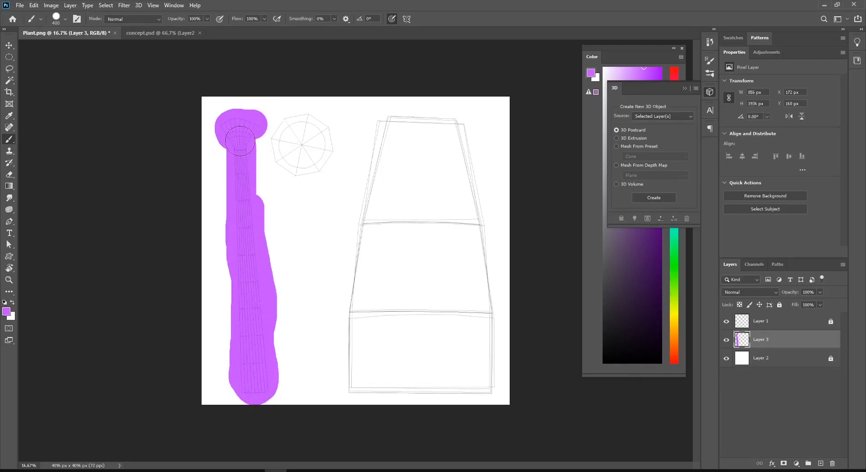
# Paint the round UV island pink, and blend pink over the stem's flared top with an 800 px Soft Round brush.
pyautogui.click(653, 53)
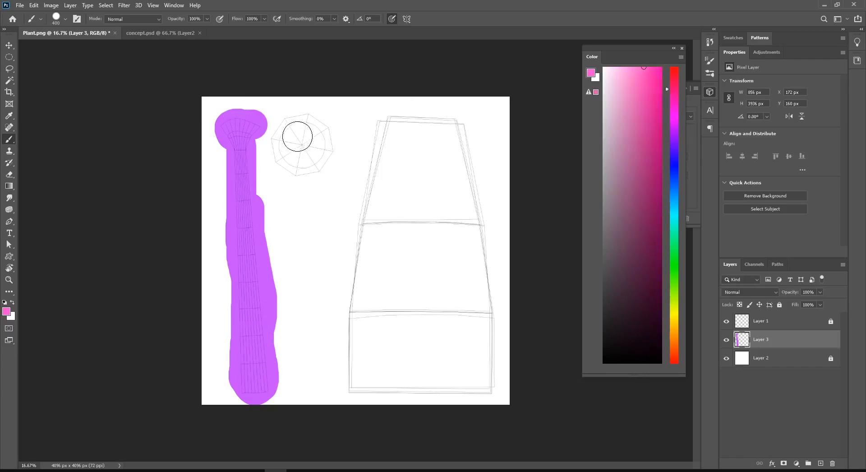
pyautogui.moveTo(296, 136)
pyautogui.mouseDown()
pyautogui.moveTo(302, 160)
pyautogui.moveTo(276, 150)
pyautogui.moveTo(285, 128)
pyautogui.moveTo(313, 123)
pyautogui.moveTo(329, 141)
pyautogui.moveTo(319, 157)
pyautogui.moveTo(289, 165)
pyautogui.moveTo(297, 167)
pyautogui.moveTo(298, 135)
pyautogui.mouseUp()
pyautogui.rightClick(300, 136)
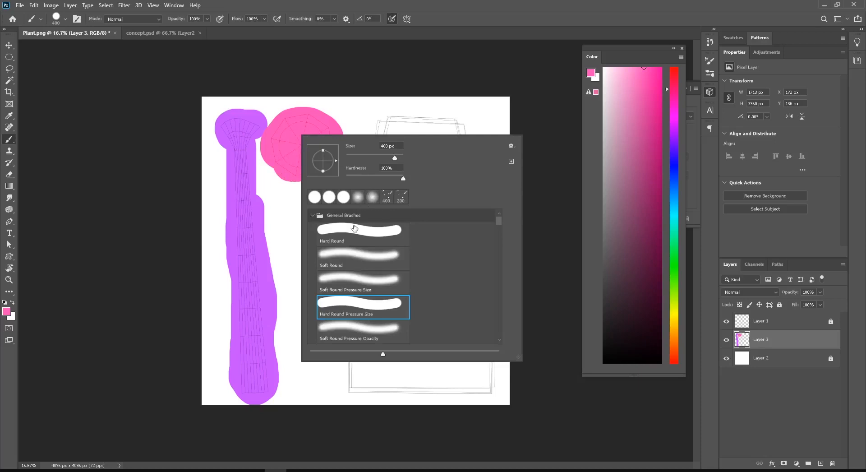
pyautogui.doubleClick(344, 252)
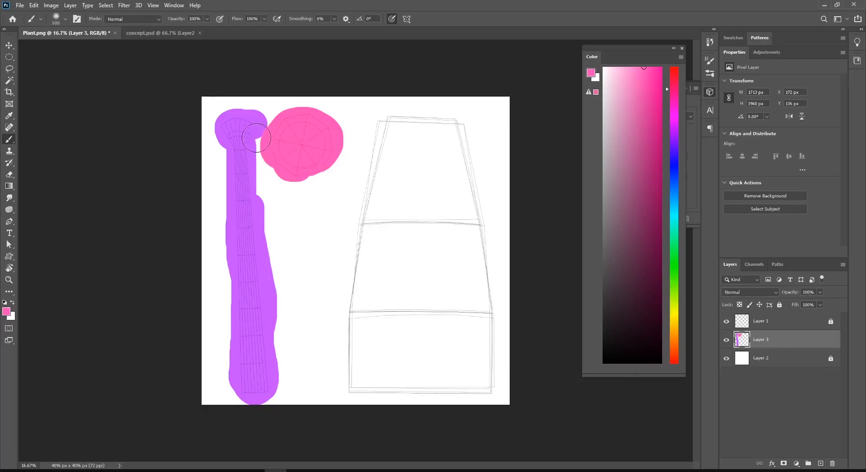
pyautogui.press(']')
pyautogui.moveTo(232, 110)
pyautogui.mouseDown()
pyautogui.moveTo(243, 115)
pyautogui.moveTo(228, 116)
pyautogui.moveTo(263, 119)
pyautogui.mouseUp()
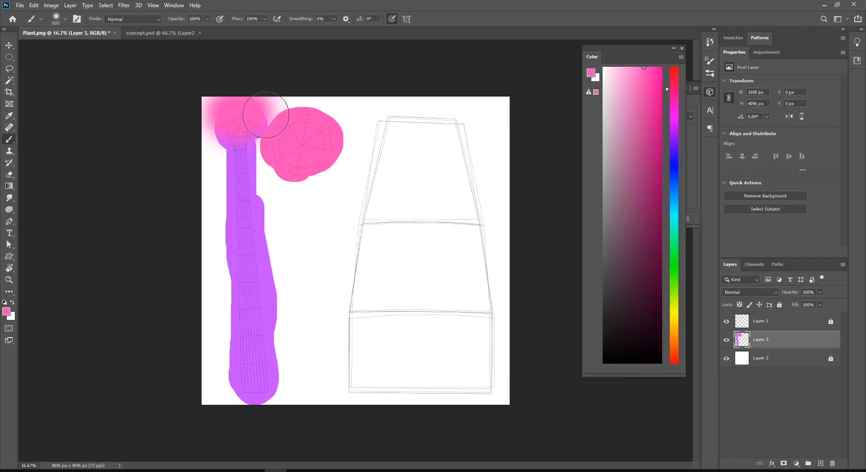
# Reduce the soft brush to about 80 px and compare the texture with the concept artwork.
pyautogui.press('[')
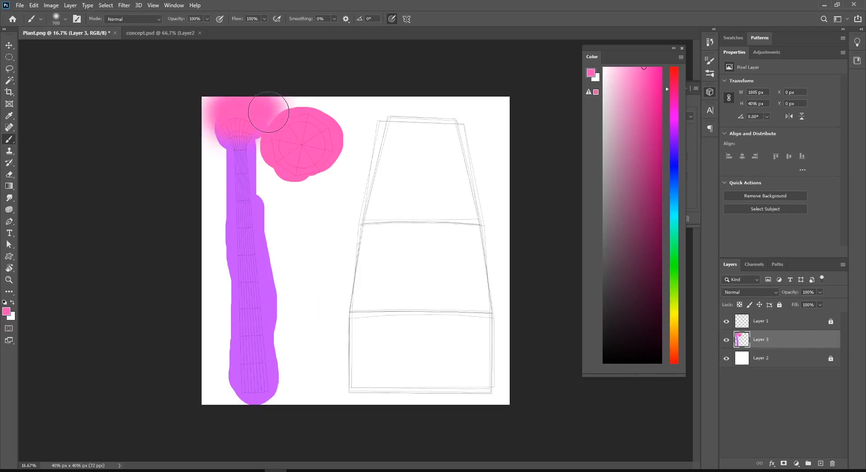
pyautogui.press('[')
pyautogui.press('[')
pyautogui.press('[')
pyautogui.press('[')
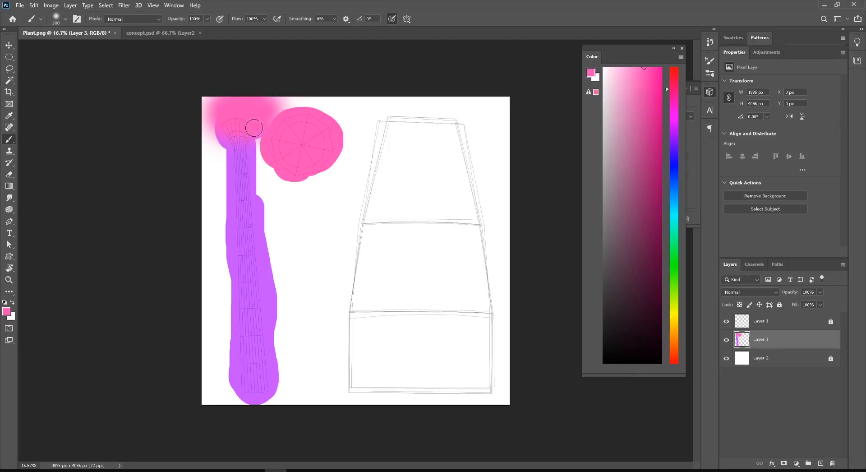
pyautogui.hotkey('ctrl', '+')
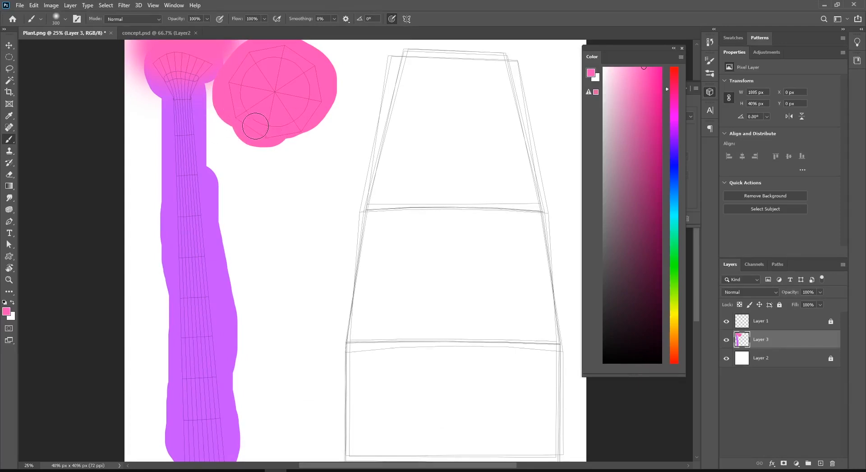
pyautogui.press('[')
pyautogui.press('[')
pyautogui.press('[')
pyautogui.press('[')
pyautogui.click(161, 36)
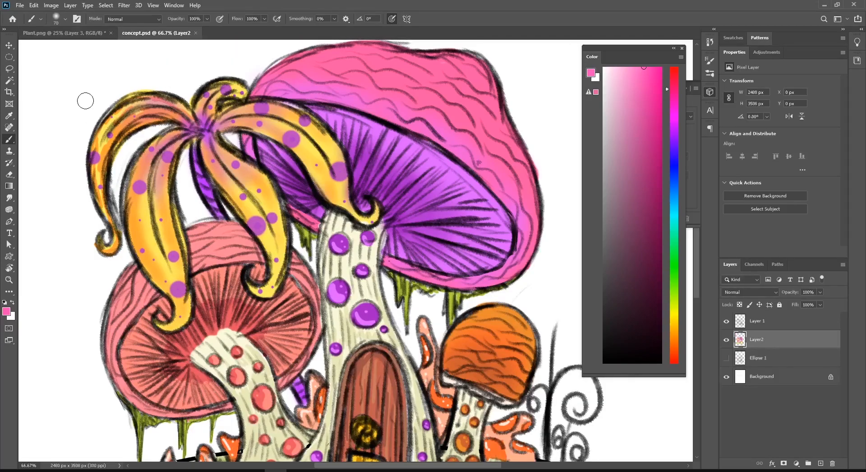
pyautogui.click(73, 36)
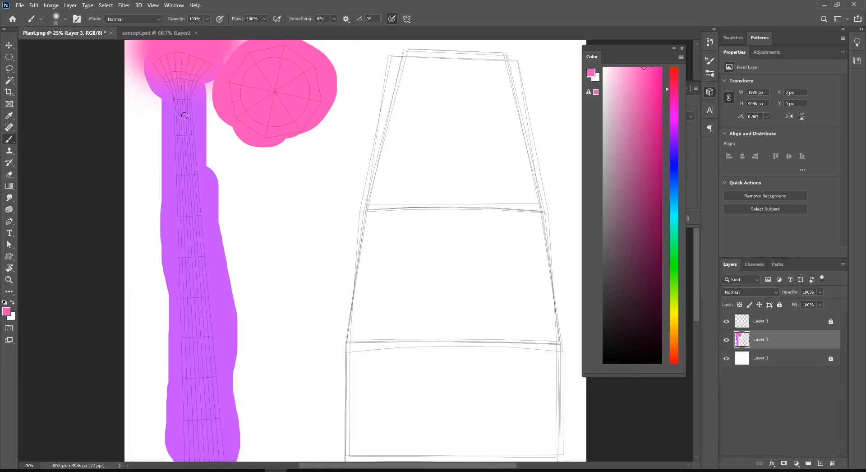
# Scatter pink specks along the purple stem using the Kyle's Spatter Brushes - Spatter Bot Tilt brush.
pyautogui.hotkey('ctrl', '+')
pyautogui.moveTo(194, 129); pyautogui.dragTo(297, 169)
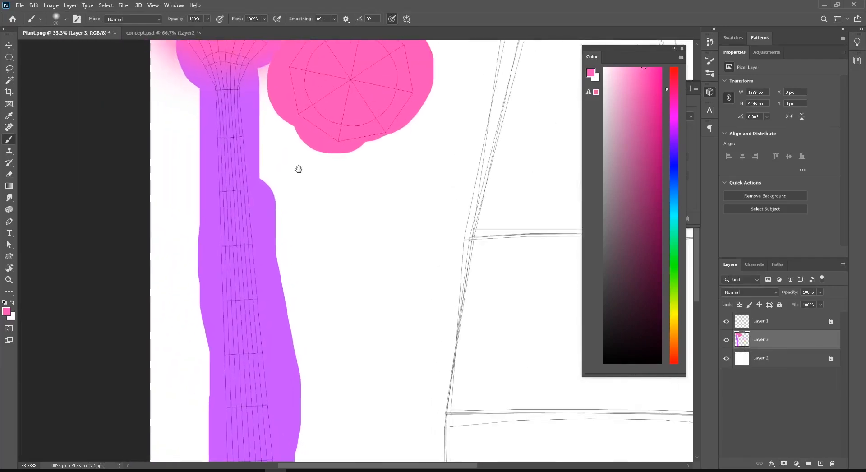
pyautogui.rightClick(246, 139)
pyautogui.scroll(-3, 338, 287)
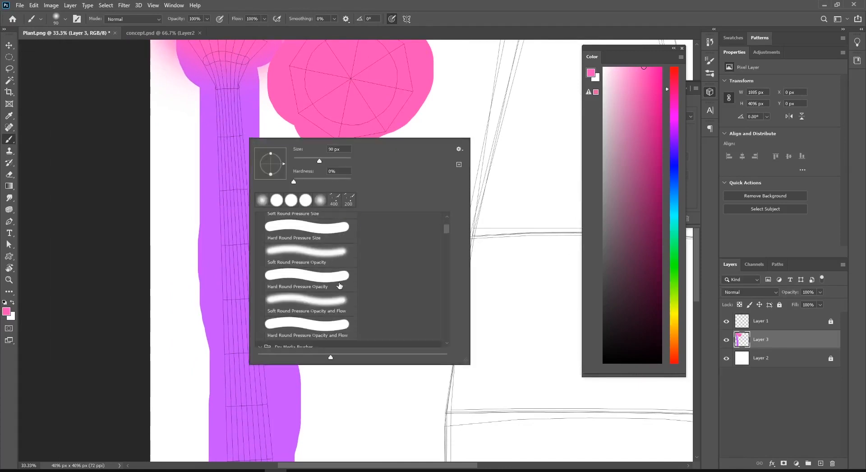
pyautogui.scroll(-5, 340, 285)
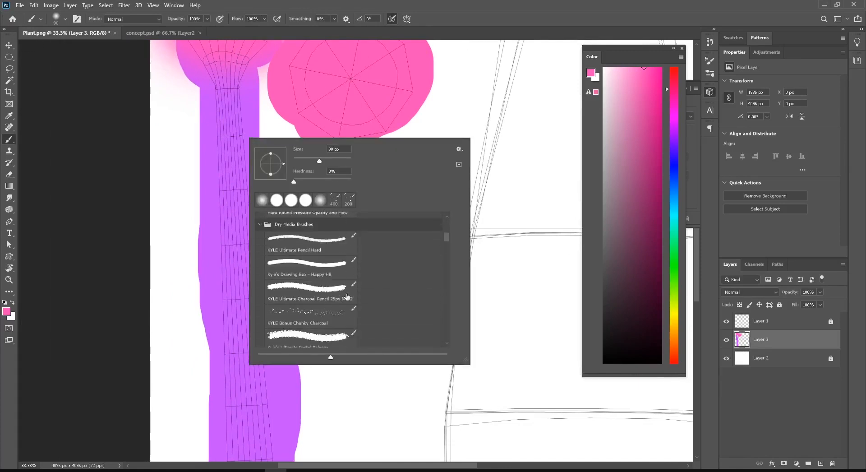
pyautogui.scroll(-6, 347, 297)
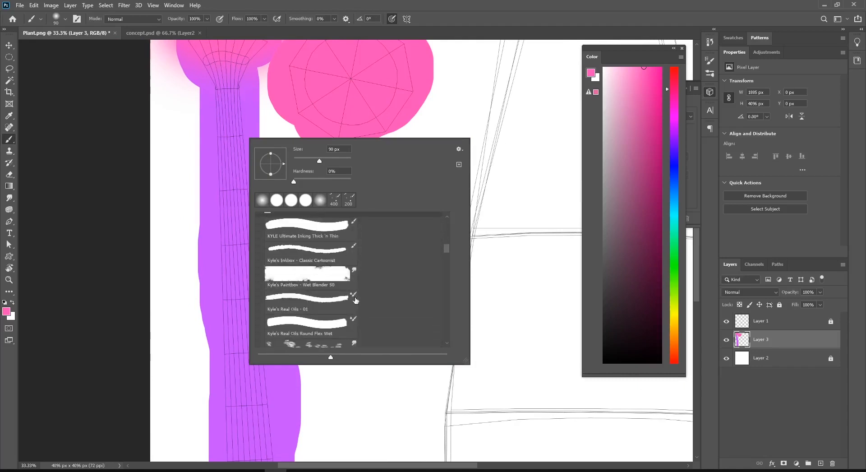
pyautogui.scroll(-5, 357, 298)
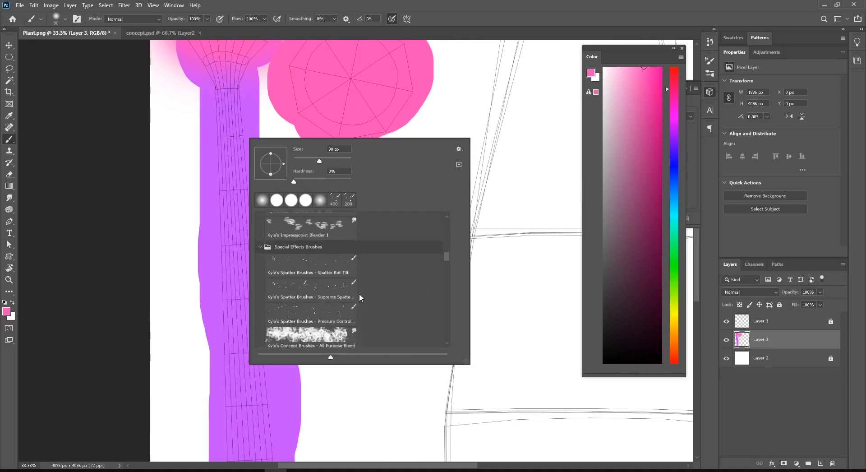
pyautogui.doubleClick(313, 262)
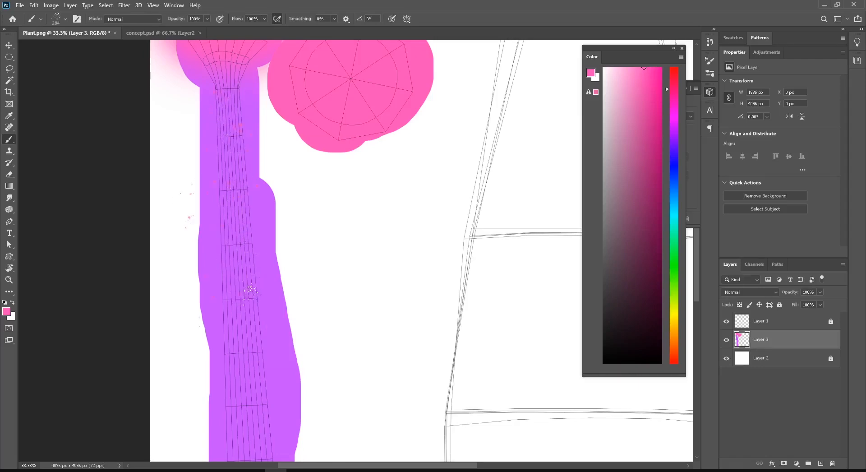
pyautogui.moveTo(265, 323); pyautogui.dragTo(270, 225)
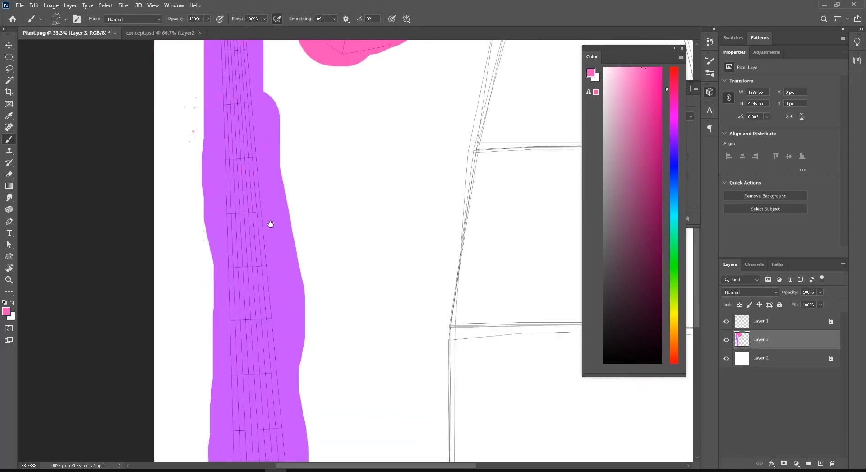
pyautogui.click(237, 290)
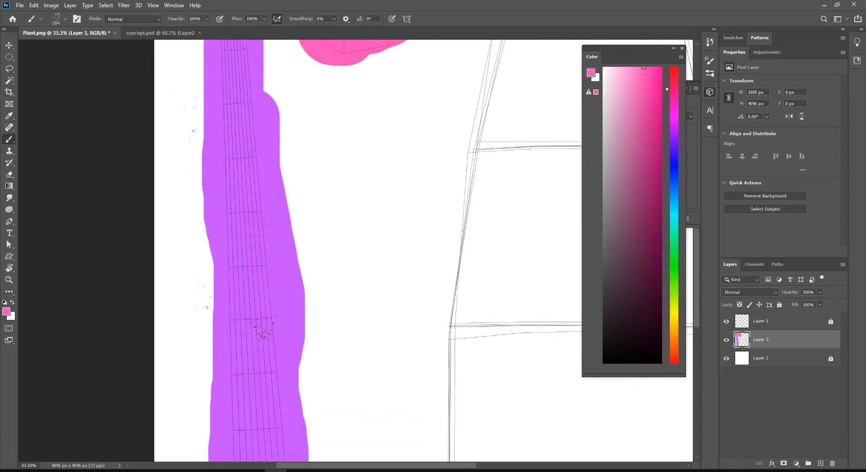
pyautogui.moveTo(276, 350); pyautogui.dragTo(271, 259)
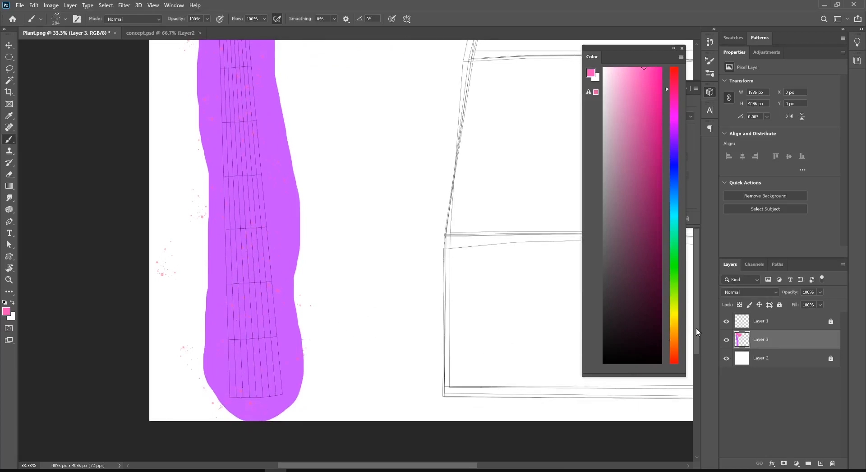
# Hide the wireframe on Layer 1 temporarily to inspect the speckled stem, and show it again.
pyautogui.click(725, 320)
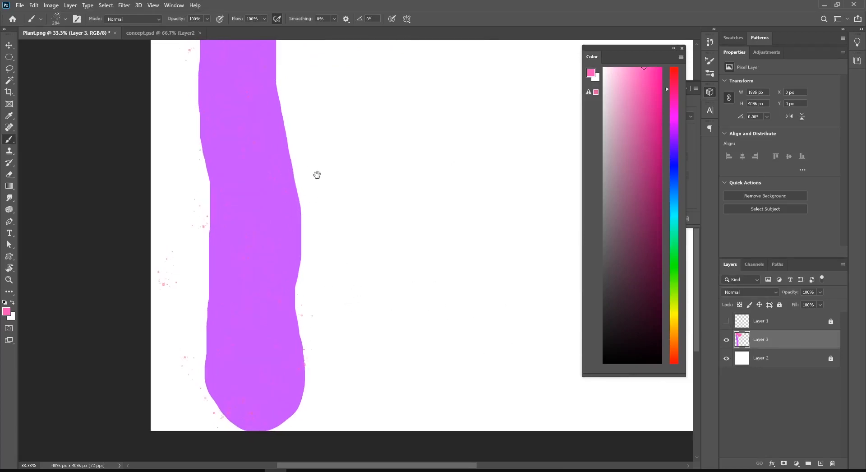
pyautogui.moveTo(317, 174); pyautogui.dragTo(326, 393)
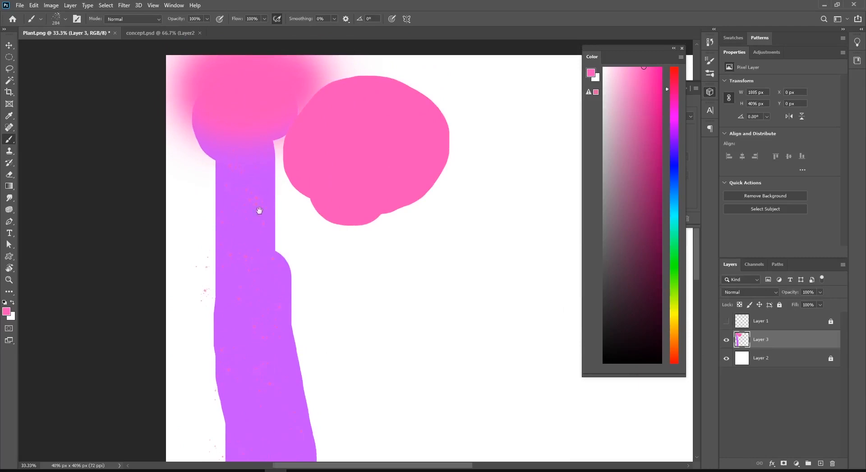
pyautogui.moveTo(275, 322); pyautogui.dragTo(281, 246)
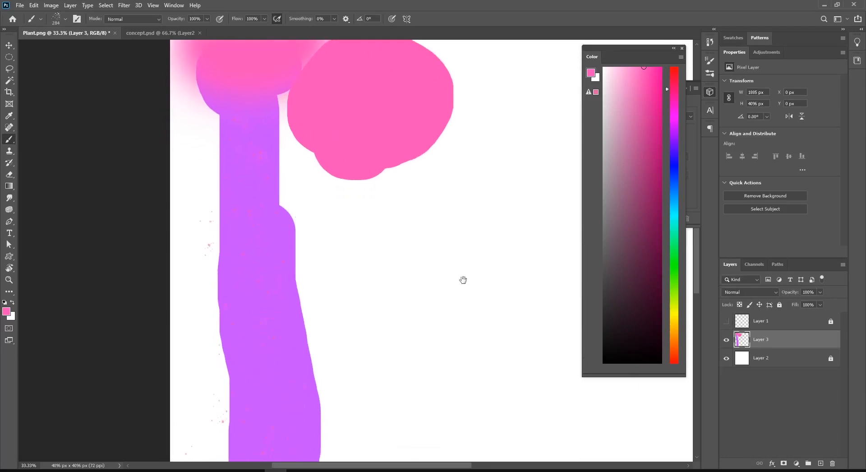
pyautogui.click(726, 321)
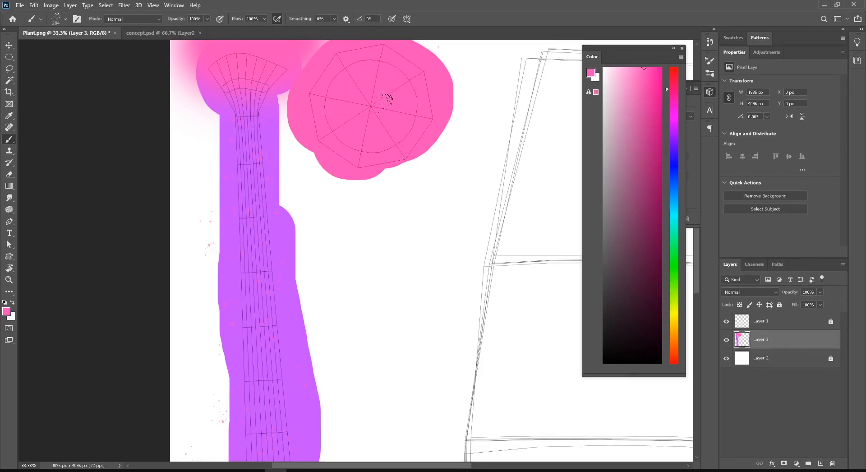
# Sample the stem's purple and scatter purple specks over the pink round UV island.
pyautogui.keyDown('alt'); pyautogui.click(283, 212); pyautogui.keyUp('alt')
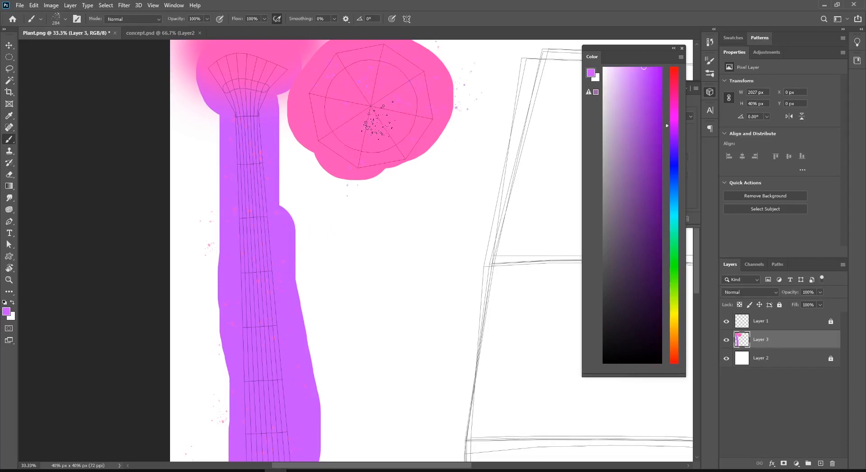
pyautogui.moveTo(347, 151)
pyautogui.mouseDown()
pyautogui.moveTo(305, 105)
pyautogui.moveTo(318, 93)
pyautogui.mouseUp()
pyautogui.moveTo(422, 96); pyautogui.dragTo(309, 187)
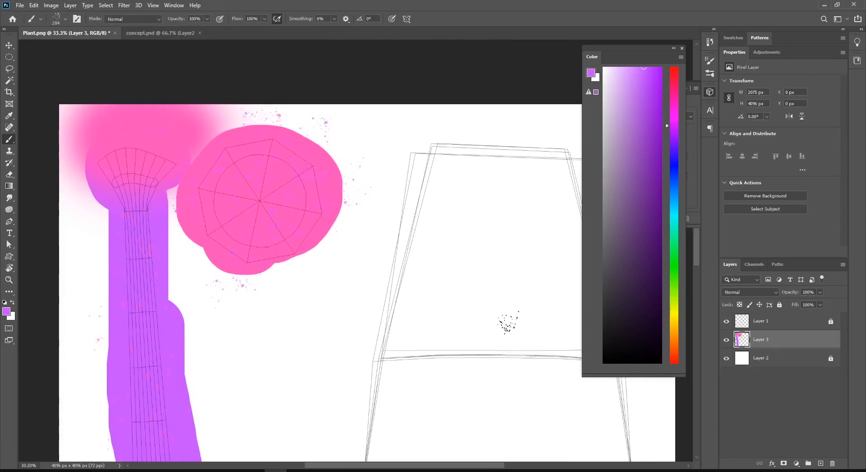
# Examine the drooping yellow leaves in concept.psd as a shape reference for the large tapered UV island in Plant.png.
pyautogui.hotkey('ctrl', '-')
pyautogui.moveTo(466, 294); pyautogui.dragTo(395, 174)
pyautogui.hotkey('ctrl', '-')
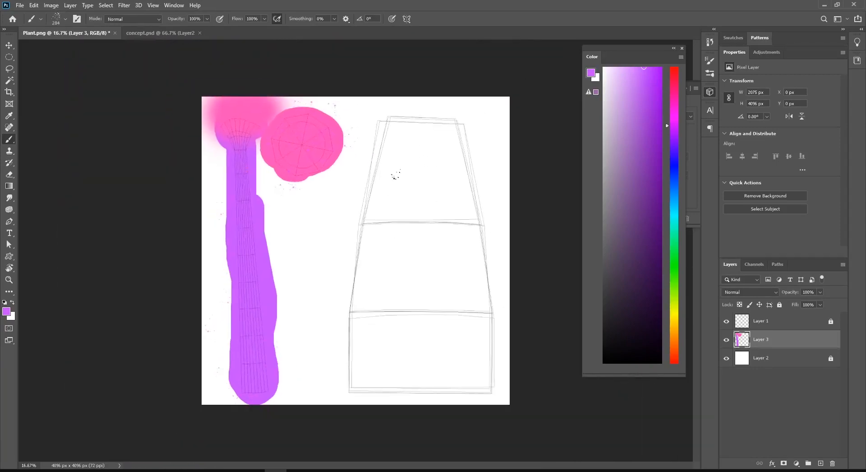
pyautogui.hotkey('ctrl', '+')
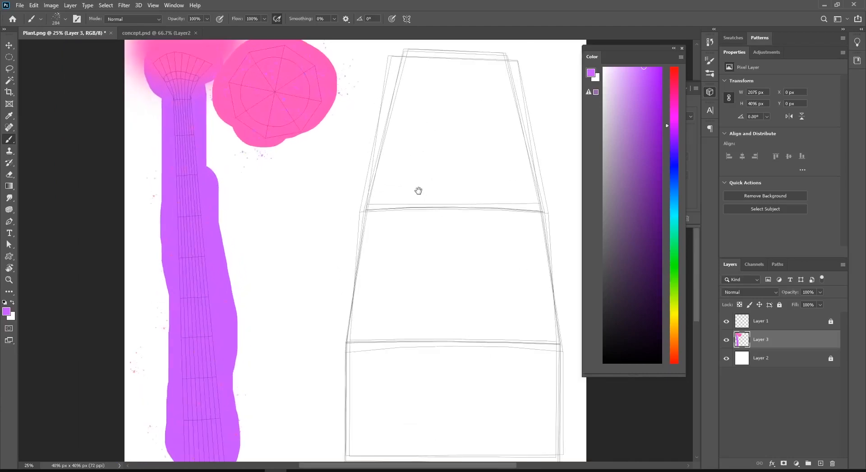
pyautogui.moveTo(418, 190)
pyautogui.mouseDown()
pyautogui.moveTo(398, 183)
pyautogui.moveTo(403, 174)
pyautogui.mouseUp()
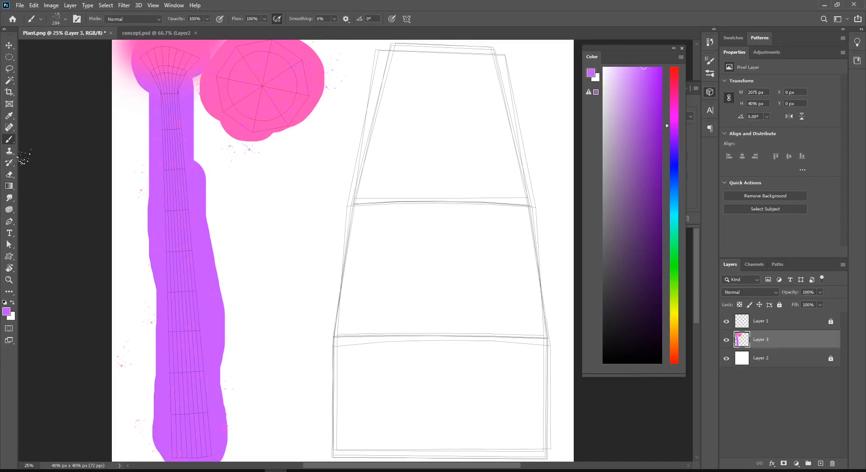
pyautogui.press('p')
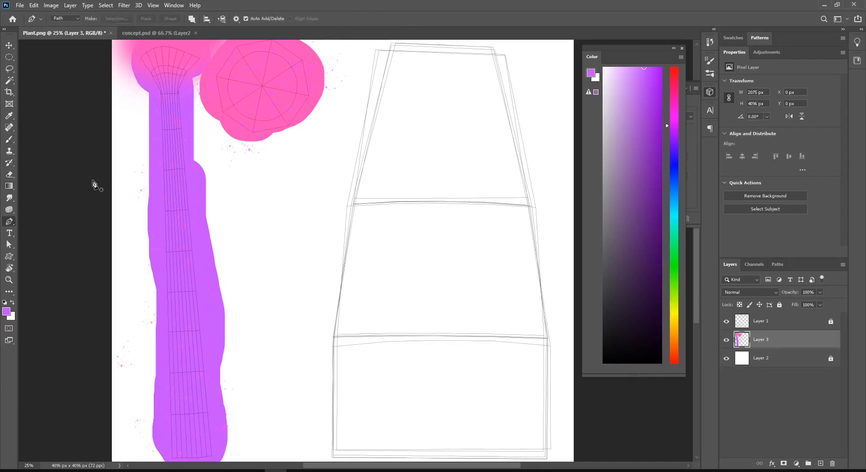
pyautogui.click(152, 32)
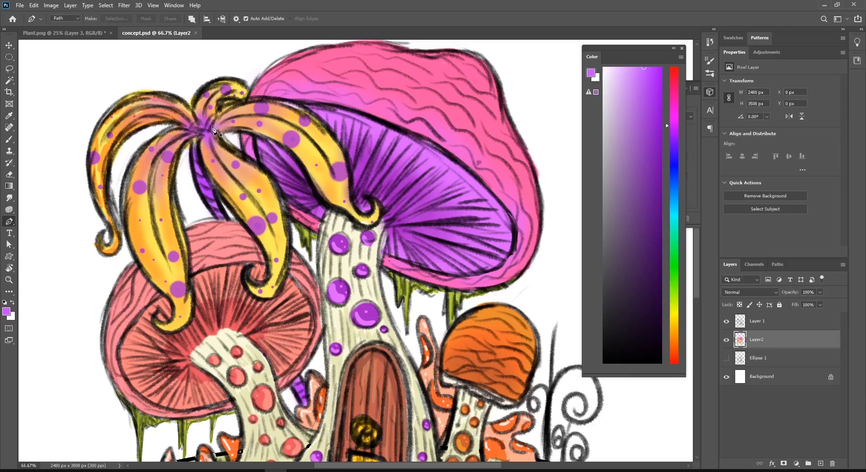
pyautogui.click(63, 33)
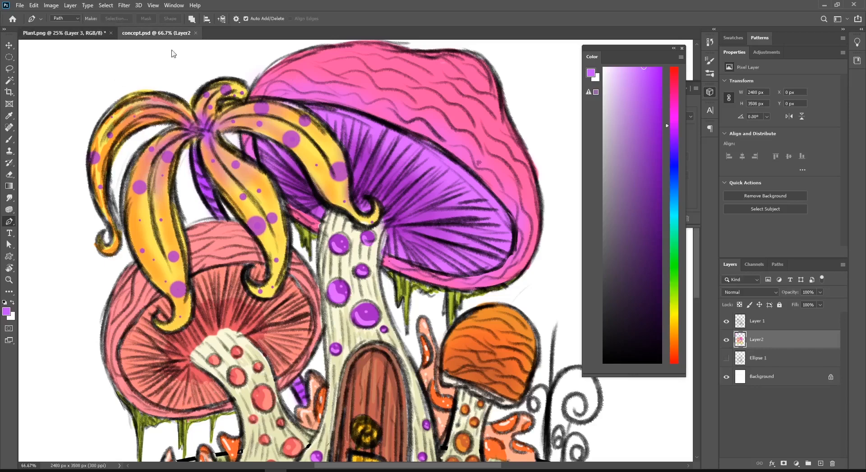
pyautogui.click(142, 33)
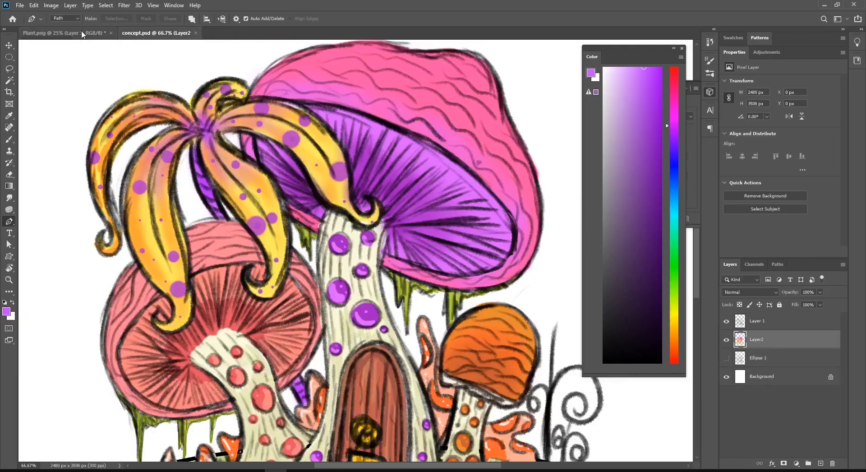
pyautogui.click(64, 33)
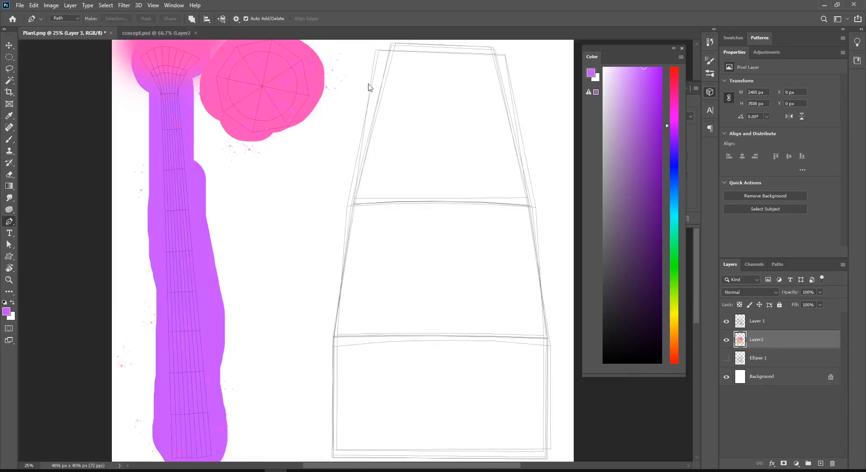
# Draw the leaf's outer edge with the Pen tool, curving from the tapered island's narrow end down into its lowest section.
pyautogui.click(457, 57)
pyautogui.moveTo(497, 201); pyautogui.dragTo(536, 277)
pyautogui.scroll(-2, 496, 338)
pyautogui.moveTo(468, 354); pyautogui.dragTo(428, 392)
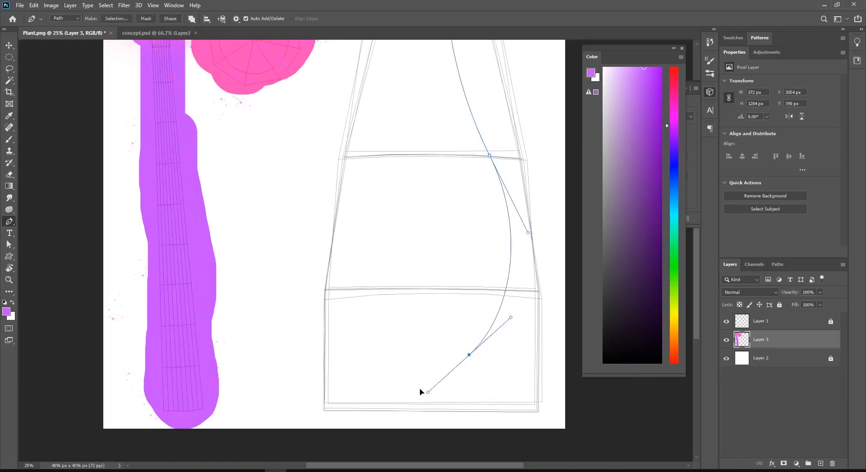
# Extend the leaf path into a curled tip inside the lowest section of the tapered UV island.
pyautogui.scroll(2, 356, 224)
pyautogui.moveTo(364, 391); pyautogui.dragTo(323, 330)
pyautogui.hotkey('ctrl', 'z')
pyautogui.click(360, 393)
pyautogui.hotkey('ctrl', 'z')
pyautogui.moveTo(427, 348); pyautogui.dragTo(503, 354)
pyautogui.moveTo(360, 393); pyautogui.dragTo(374, 402)
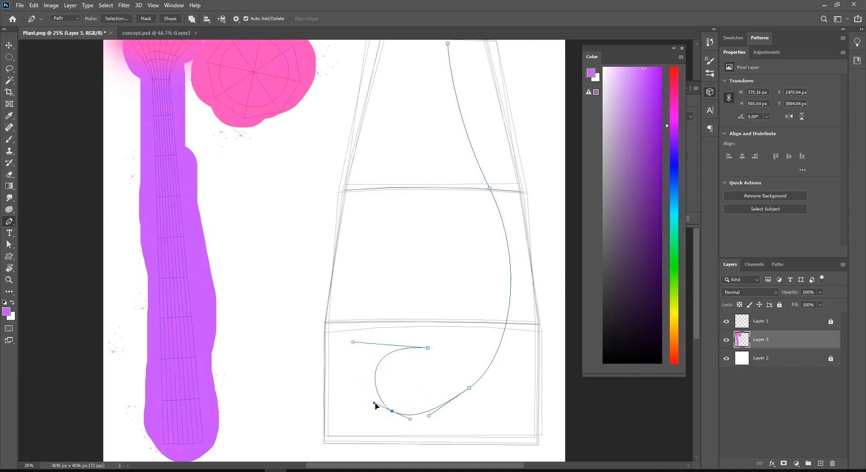
# Reposition the anchor points around the curled tip to make the leaf's lower curve fuller.
pyautogui.click(467, 389)
pyautogui.moveTo(469, 387); pyautogui.dragTo(479, 403)
pyautogui.moveTo(428, 348); pyautogui.dragTo(376, 363)
pyautogui.moveTo(301, 357); pyautogui.dragTo(392, 363)
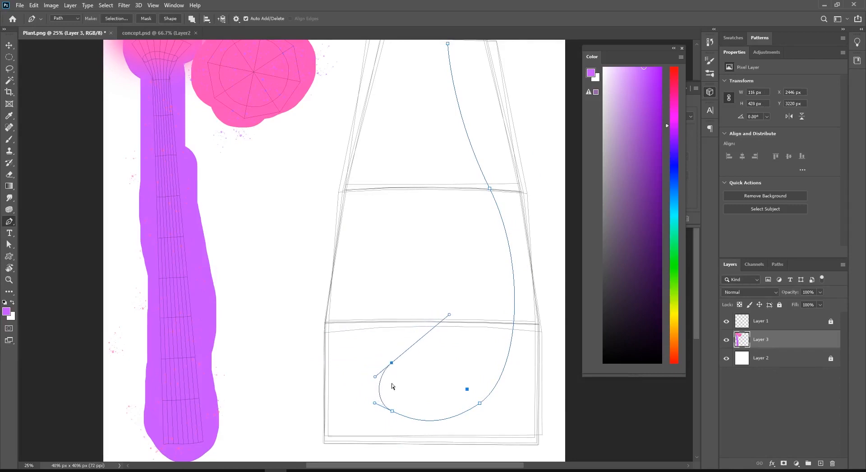
pyautogui.moveTo(391, 411)
pyautogui.mouseDown()
pyautogui.moveTo(411, 426)
pyautogui.moveTo(400, 422)
pyautogui.mouseUp()
pyautogui.moveTo(479, 402); pyautogui.dragTo(487, 411)
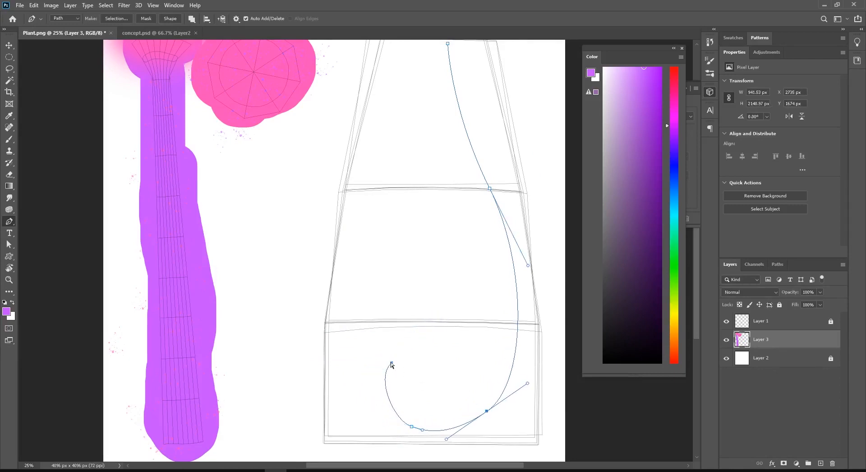
# Continue the path around the inside of the curl and up the opposite side, closing the leaf outline at its narrow end.
pyautogui.moveTo(391, 362); pyautogui.dragTo(459, 374)
pyautogui.hotkey('ctrl', 'z')
pyautogui.click(398, 364)
pyautogui.keyDown('alt'); pyautogui.click(398, 364); pyautogui.keyUp('alt')
pyautogui.moveTo(380, 183)
pyautogui.mouseDown()
pyautogui.moveTo(453, 43)
pyautogui.moveTo(429, 62)
pyautogui.moveTo(426, 217)
pyautogui.moveTo(421, 202)
pyautogui.mouseUp()
pyautogui.click(422, 200)
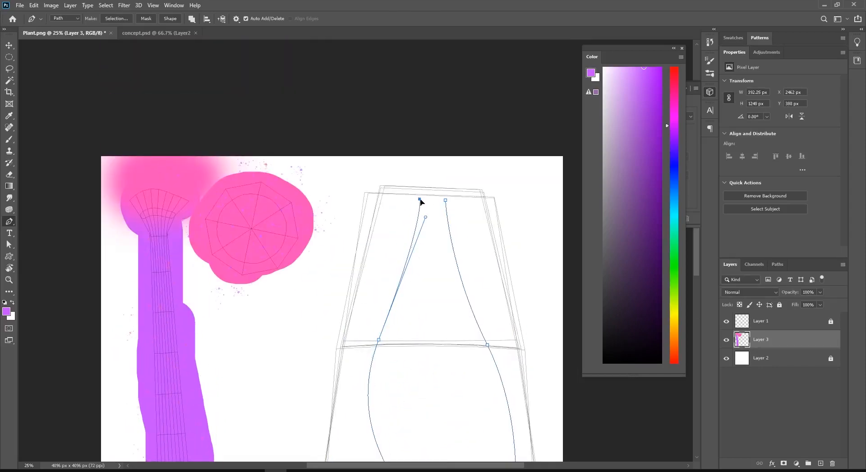
pyautogui.click(445, 200)
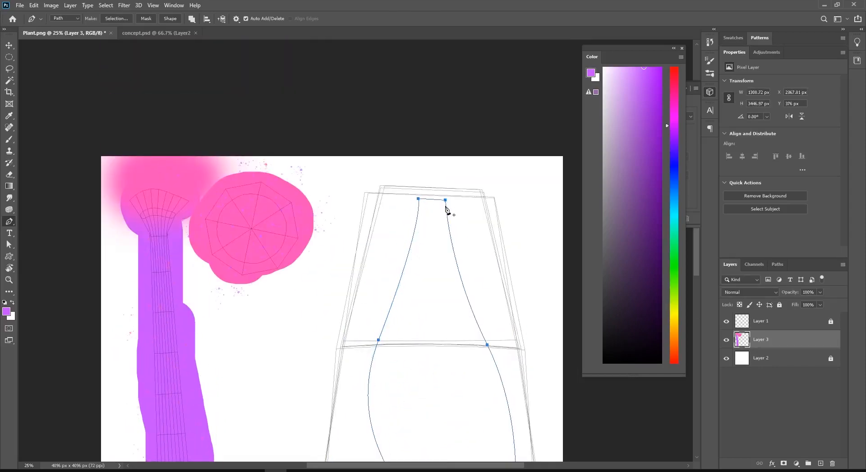
# Adjust the two anchor points at the leaf outline's narrow end with the Direct Selection tool, widening the neck slightly.
pyautogui.moveTo(487, 393); pyautogui.dragTo(457, 239)
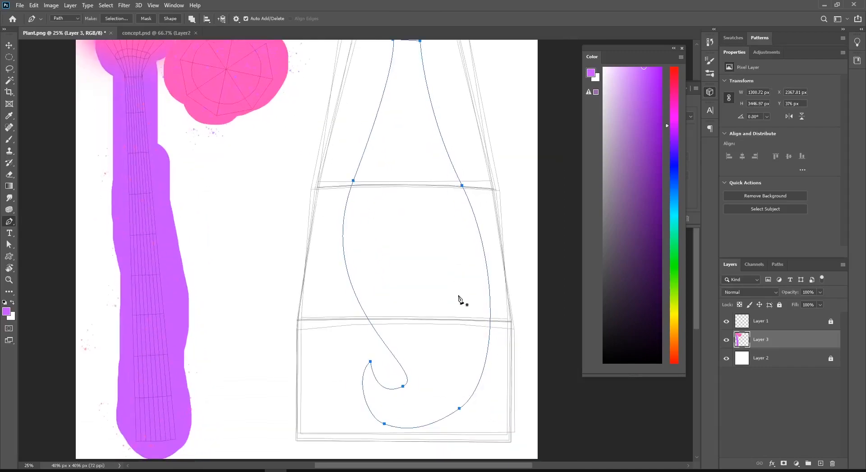
pyautogui.scroll(-1, 457, 298)
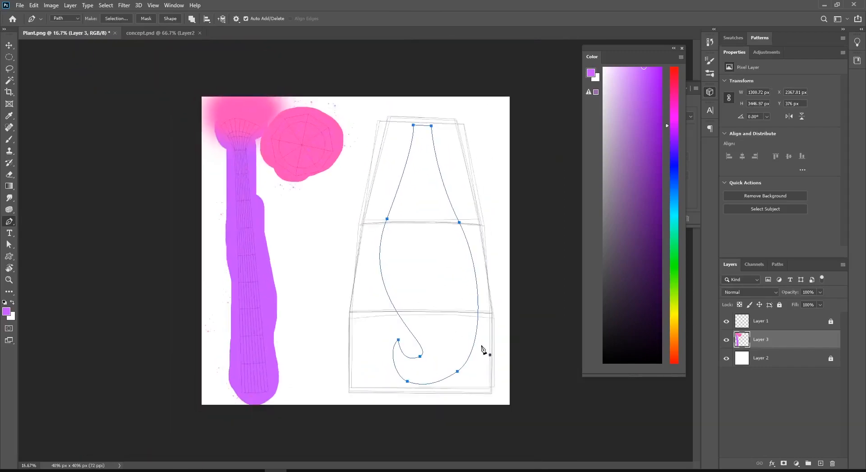
pyautogui.moveTo(420, 356); pyautogui.dragTo(439, 346)
pyautogui.press('a')
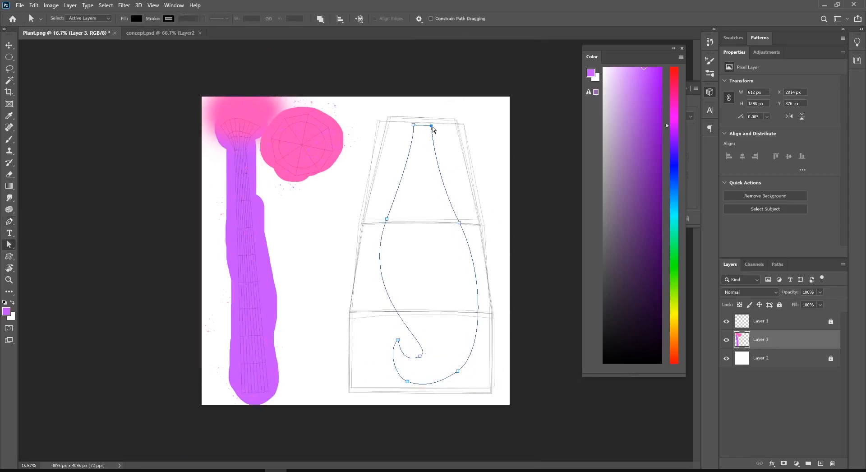
pyautogui.moveTo(432, 127); pyautogui.dragTo(416, 128)
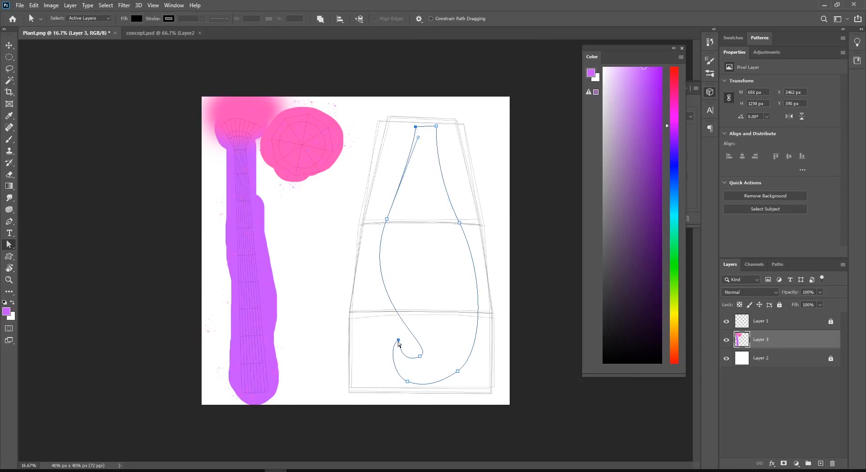
# Reshape the leaf's curled tip and inner side by moving anchors and handles, and convert the path into a selection.
pyautogui.moveTo(398, 344); pyautogui.dragTo(386, 352)
pyautogui.click(408, 382)
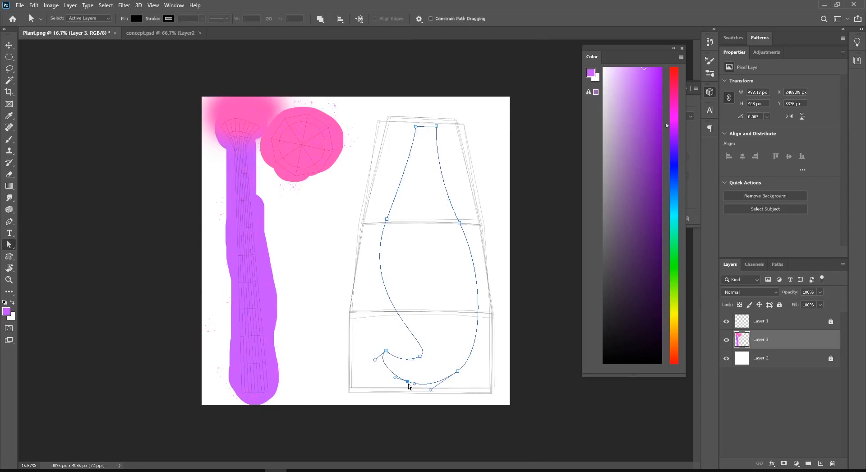
pyautogui.moveTo(374, 360); pyautogui.dragTo(395, 366)
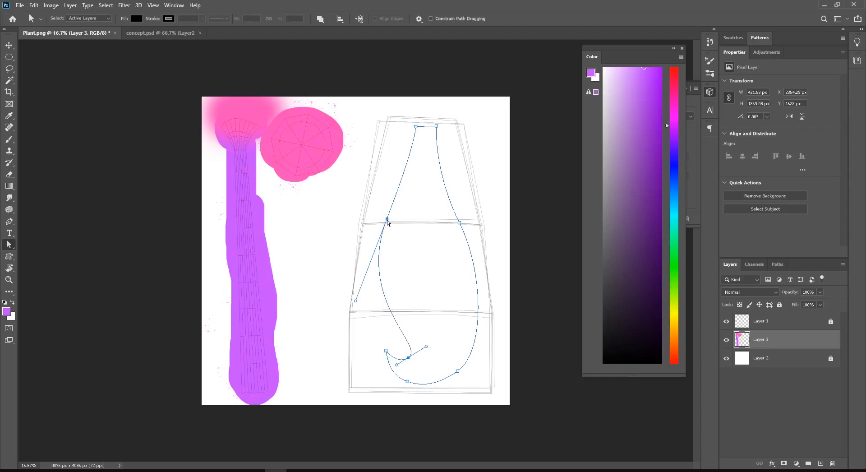
pyautogui.moveTo(387, 221); pyautogui.dragTo(391, 221)
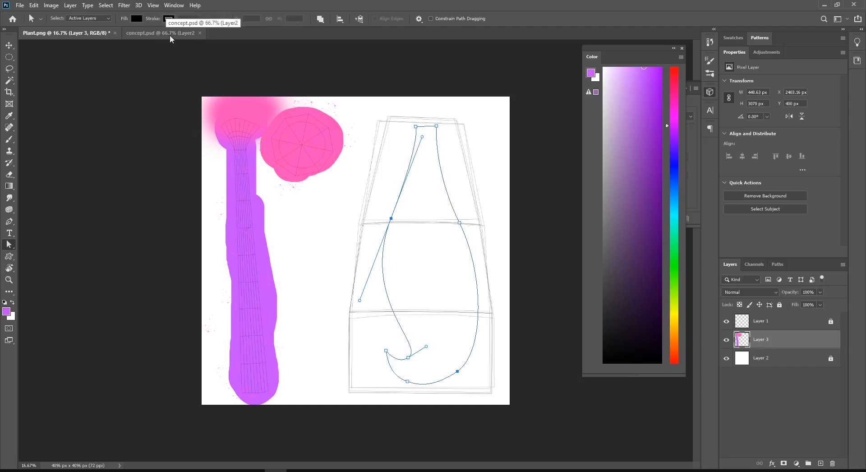
pyautogui.press('Escape')
pyautogui.hotkey('ctrl', 'Return')
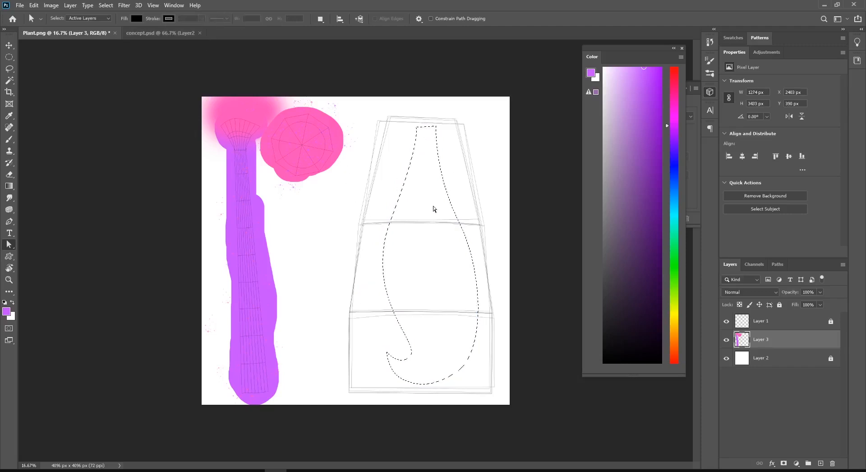
# Replace the spatter brush with a soft round brush.
pyautogui.press('b')
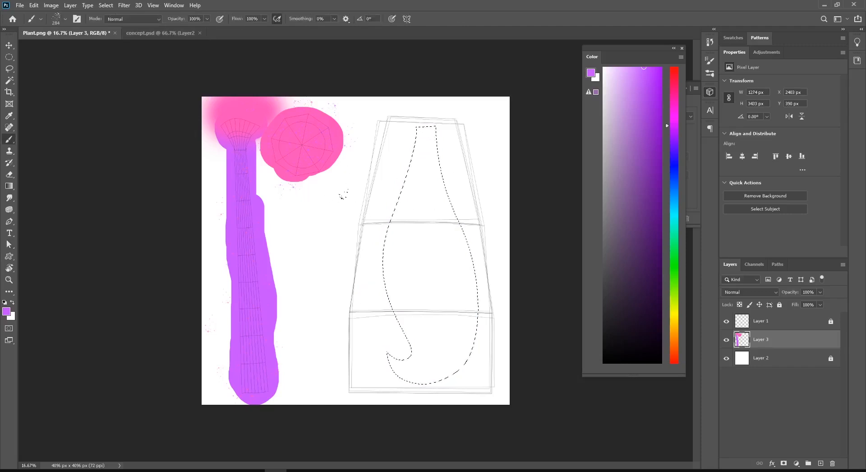
pyautogui.rightClick(347, 187)
pyautogui.scroll(2, 433, 289)
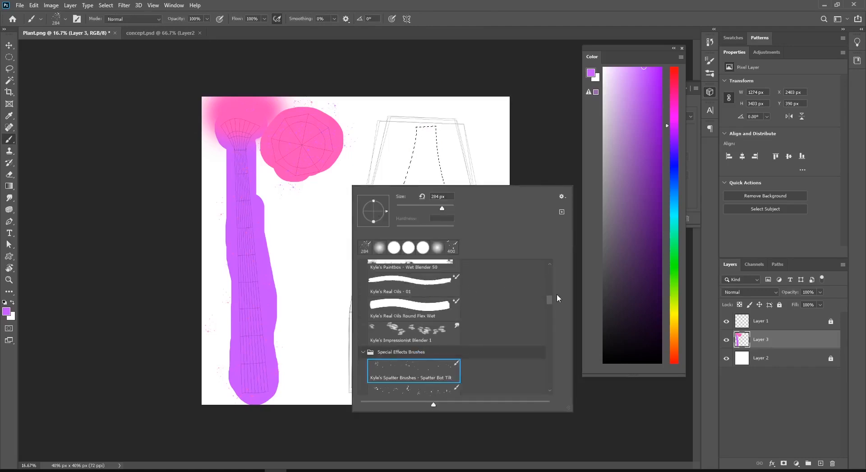
pyautogui.moveTo(546, 298); pyautogui.dragTo(535, 241)
pyautogui.doubleClick(399, 264)
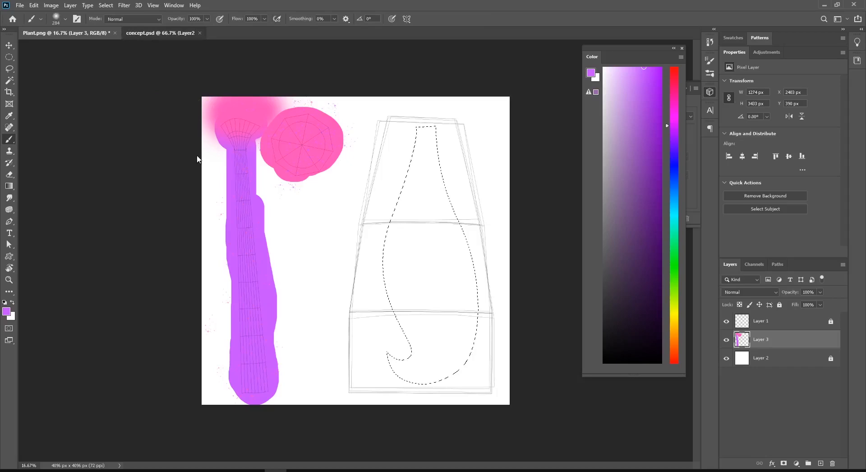
# Sample the light yellow from the concept's leaf and paint the whole leaf selection with a 600 px brush.
pyautogui.click(160, 33)
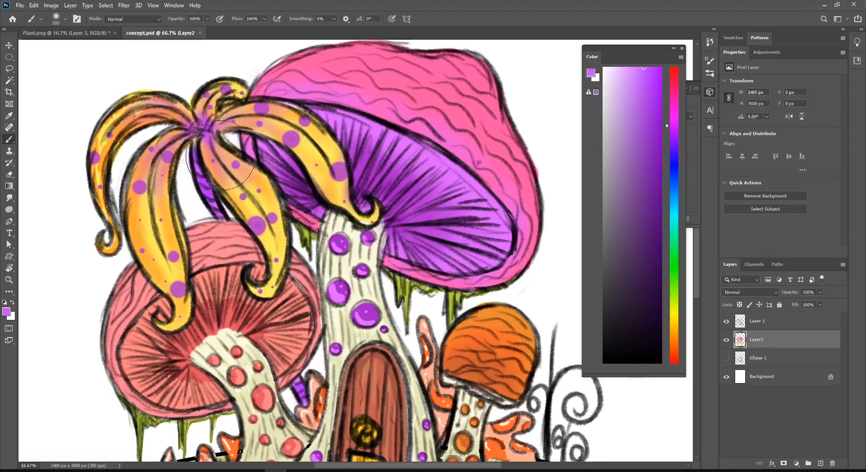
pyautogui.keyDown('alt'); pyautogui.click(153, 233); pyautogui.keyUp('alt')
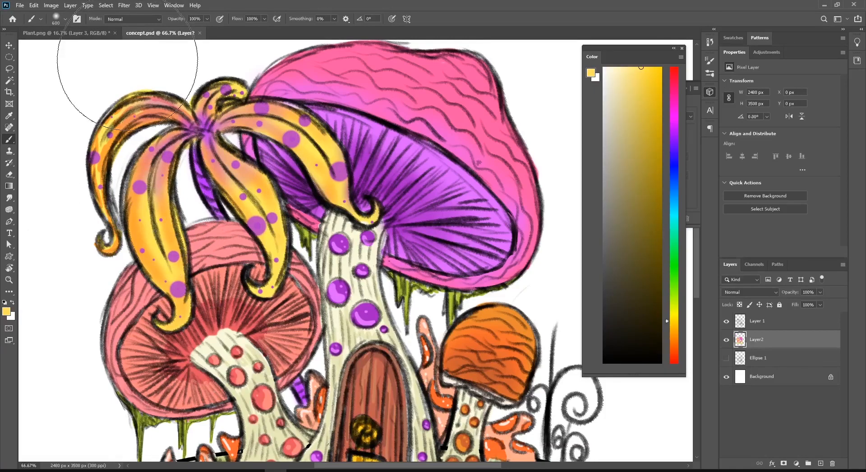
pyautogui.click(65, 33)
pyautogui.moveTo(412, 135)
pyautogui.mouseDown()
pyautogui.moveTo(399, 192)
pyautogui.moveTo(342, 226)
pyautogui.moveTo(449, 208)
pyautogui.moveTo(496, 212)
pyautogui.moveTo(304, 263)
pyautogui.moveTo(474, 272)
pyautogui.mouseUp()
pyautogui.moveTo(474, 273)
pyautogui.mouseDown()
pyautogui.moveTo(387, 352)
pyautogui.moveTo(498, 372)
pyautogui.moveTo(422, 387)
pyautogui.moveTo(444, 379)
pyautogui.mouseUp()
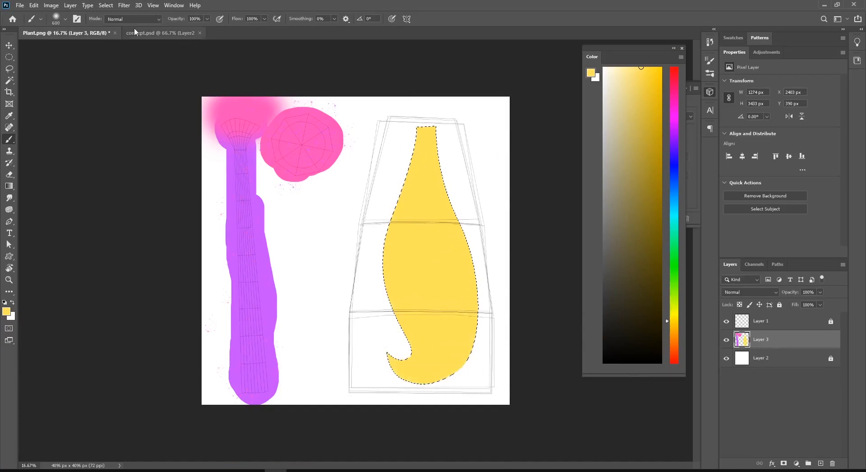
# Sample the orange from the concept's leaf edge and shade softly along the edges and curled tip of the yellow leaf.
pyautogui.click(160, 33)
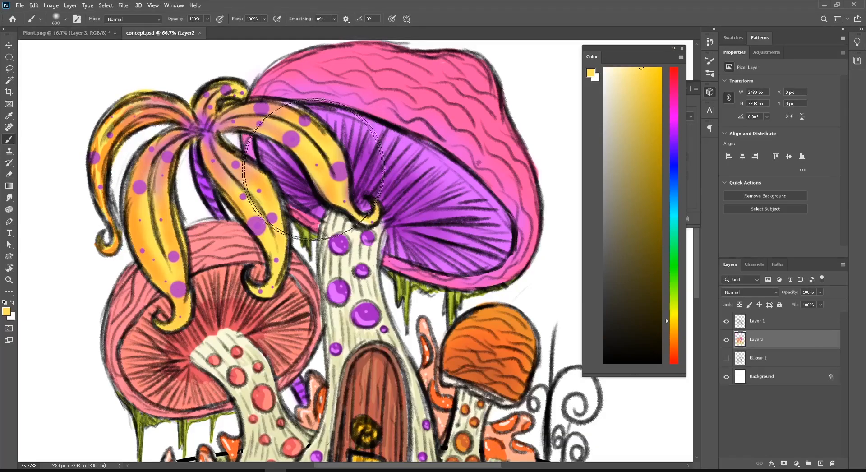
pyautogui.keyDown('alt'); pyautogui.click(141, 238); pyautogui.keyUp('alt')
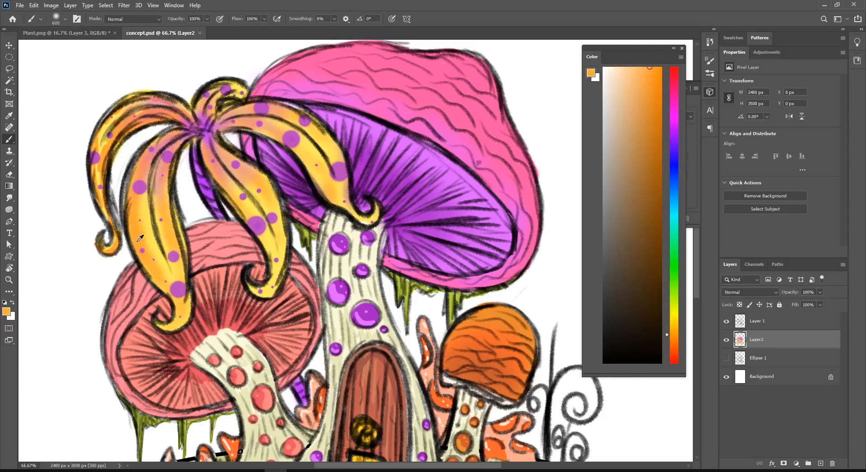
pyautogui.click(104, 34)
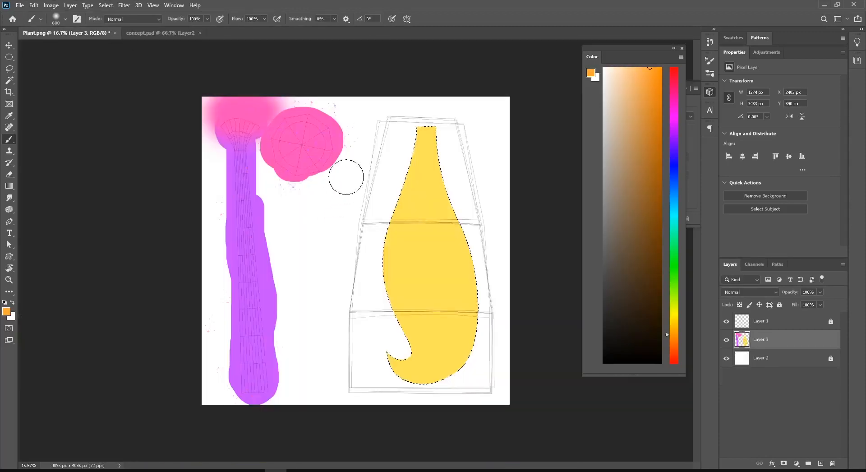
pyautogui.moveTo(397, 129)
pyautogui.mouseDown()
pyautogui.moveTo(369, 239)
pyautogui.moveTo(396, 356)
pyautogui.moveTo(390, 378)
pyautogui.moveTo(402, 396)
pyautogui.moveTo(381, 386)
pyautogui.moveTo(428, 399)
pyautogui.moveTo(486, 330)
pyautogui.moveTo(469, 207)
pyautogui.moveTo(471, 311)
pyautogui.mouseUp()
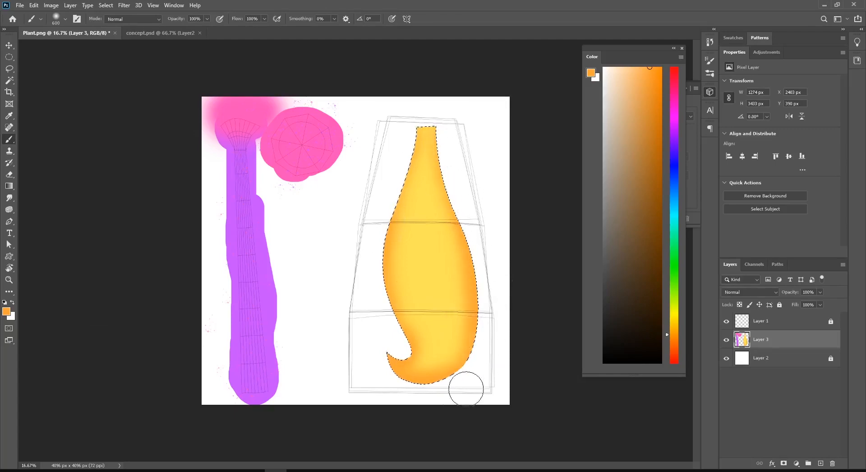
# Sample the purple at the base of the leaves in concept.psd and return to Plant.png.
pyautogui.click(160, 33)
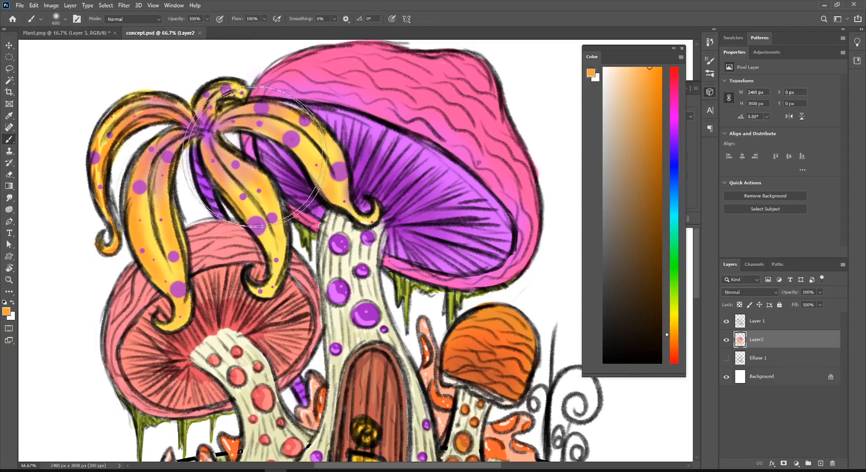
pyautogui.keyDown('alt'); pyautogui.click(210, 135); pyautogui.keyUp('alt')
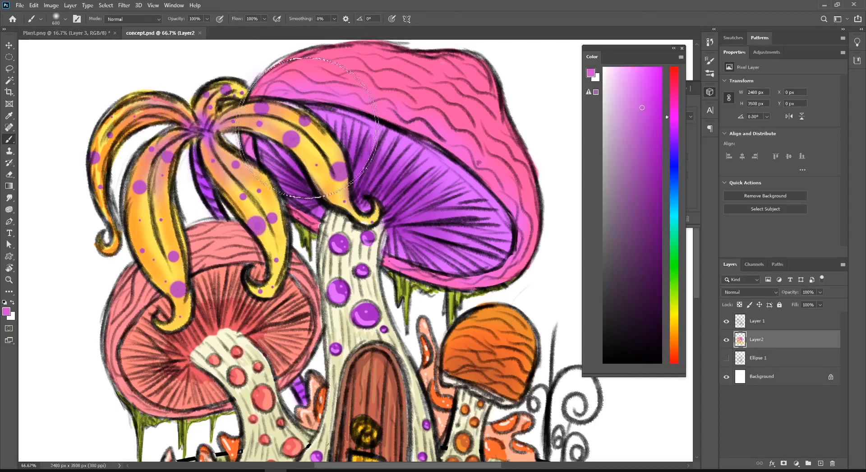
pyautogui.click(87, 36)
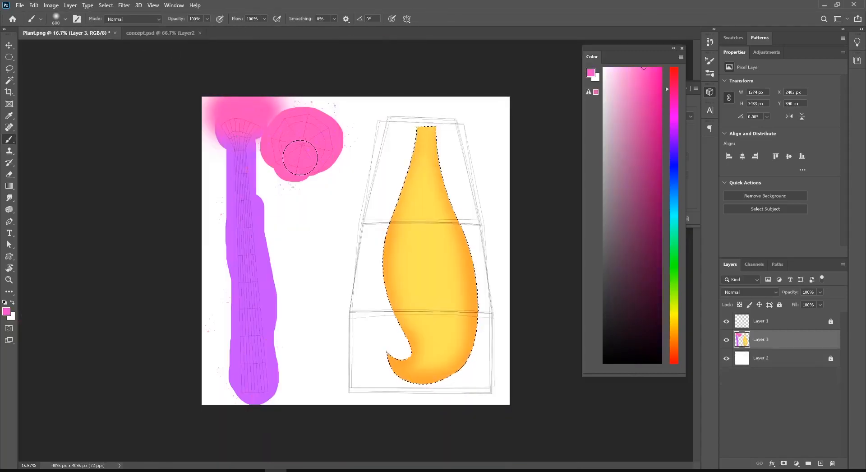
# Sample the pink from the round cap piece and blend it softly over the leaf's narrow end with a brush of up to 3000 px.
pyautogui.press(']')
pyautogui.press(']')
pyautogui.press(']')
pyautogui.press(']')
pyautogui.press(']')
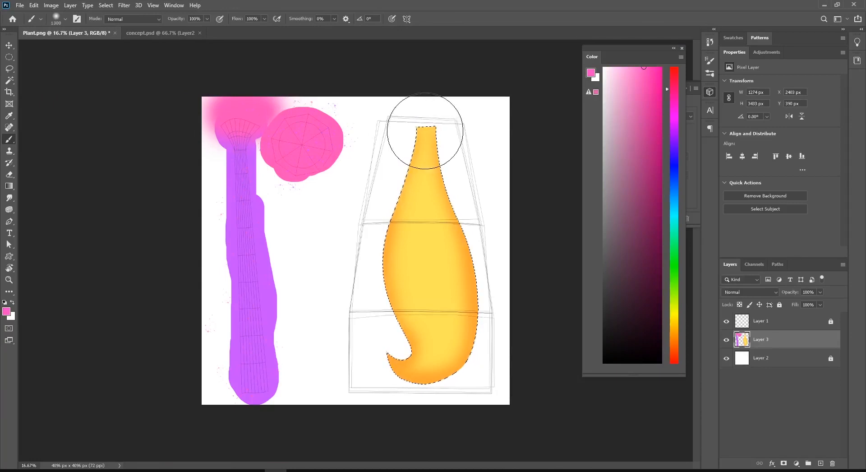
pyautogui.press(']')
pyautogui.press(']')
pyautogui.press(']')
pyautogui.press(']')
pyautogui.press(']')
pyautogui.press(']')
pyautogui.press(']')
pyautogui.press(']')
pyautogui.press(']')
pyautogui.press(']')
pyautogui.press(']')
pyautogui.press(']')
pyautogui.press(']')
pyautogui.press(']')
pyautogui.press(']')
pyautogui.press(']')
pyautogui.press(']')
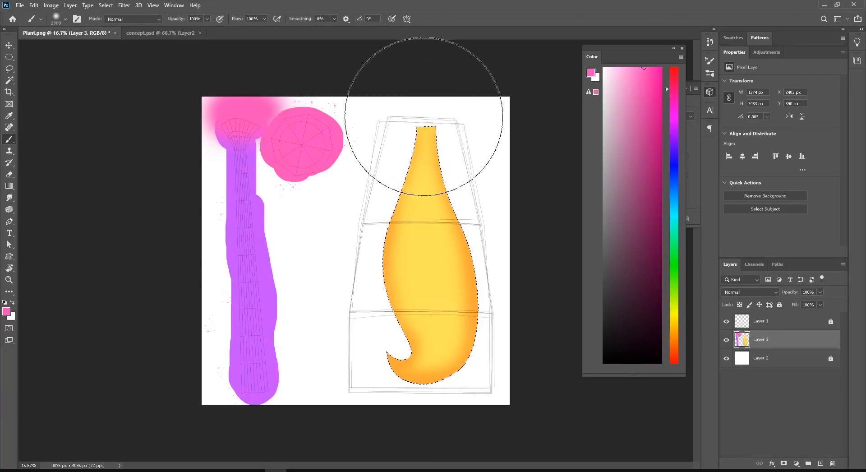
pyautogui.moveTo(420, 123)
pyautogui.mouseDown()
pyautogui.moveTo(420, 113)
pyautogui.moveTo(406, 152)
pyautogui.mouseUp()
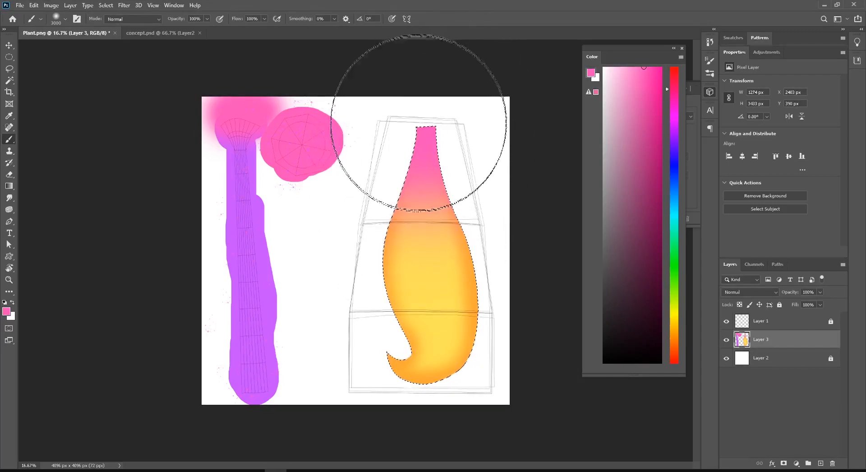
# Check the spots on the concept's leaves and switch to a 300 px hard round brush for Plant.png.
pyautogui.press('[')
pyautogui.press('[')
pyautogui.press('[')
pyautogui.press('[')
pyautogui.press('[')
pyautogui.press('[')
pyautogui.press('[')
pyautogui.press('[')
pyautogui.press('[')
pyautogui.press('[')
pyautogui.press('[')
pyautogui.press('[')
pyautogui.press('[')
pyautogui.press('[')
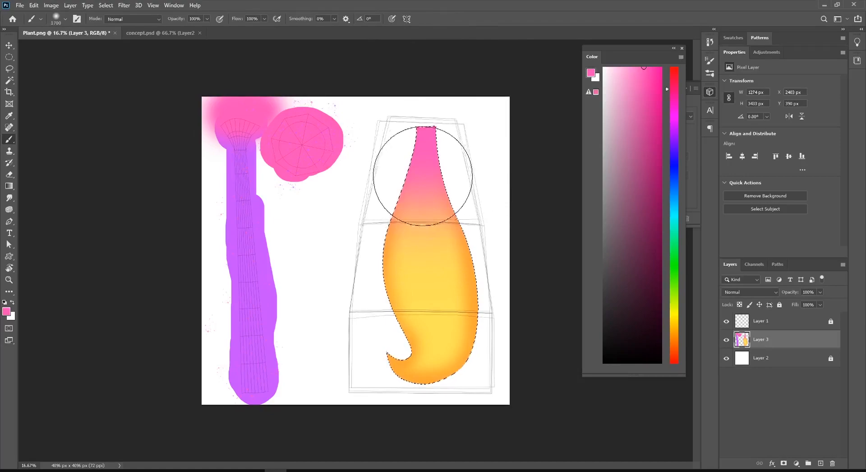
pyautogui.click(157, 34)
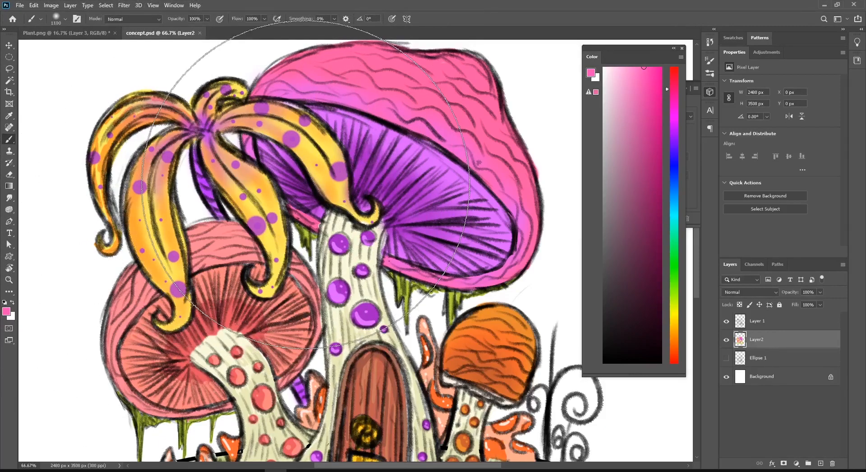
pyautogui.press('[')
pyautogui.press('[')
pyautogui.press('[')
pyautogui.press('[')
pyautogui.press('[')
pyautogui.press('[')
pyautogui.press('[')
pyautogui.press('[')
pyautogui.press('[')
pyautogui.press('[')
pyautogui.press('[')
pyautogui.press('[')
pyautogui.press('[')
pyautogui.press('[')
pyautogui.press('[')
pyautogui.press('[')
pyautogui.press('[')
pyautogui.press('[')
pyautogui.press('[')
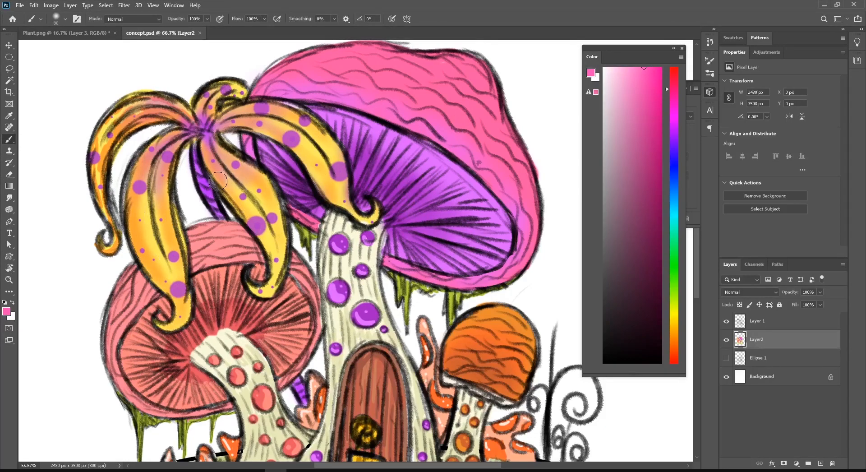
pyautogui.hotkey('ctrl', 'Tab')
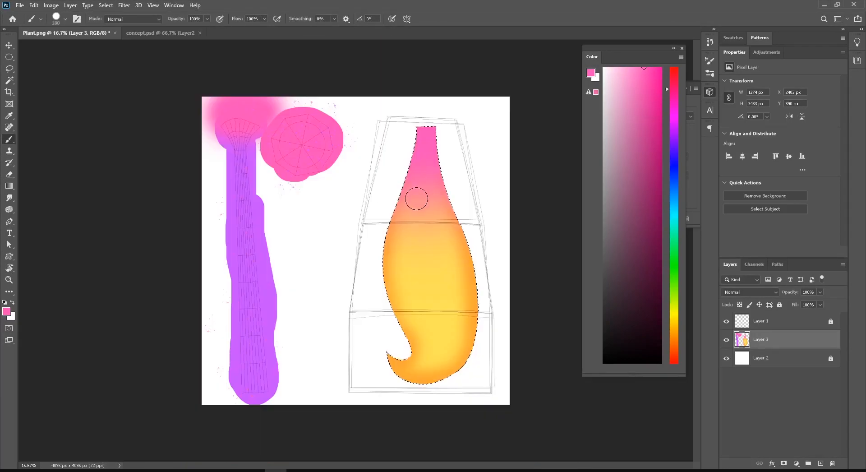
pyautogui.hotkey('ctrl', 'Tab')
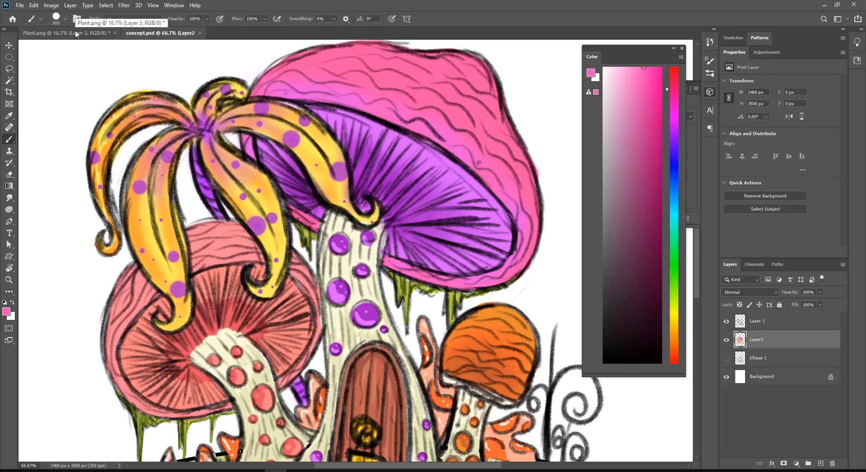
pyautogui.click(75, 33)
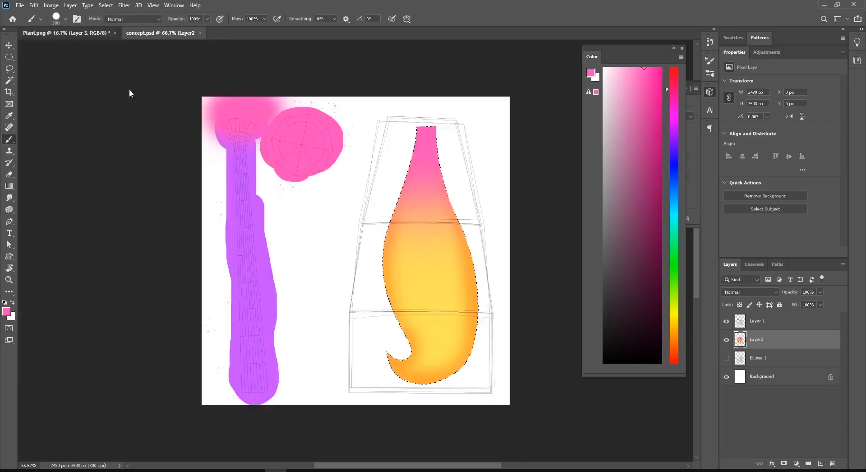
# Paint large and medium pink spots of varied sizes down the leaf, letting one run over its outer edge.
pyautogui.click(437, 189)
pyautogui.press(']')
pyautogui.press(']')
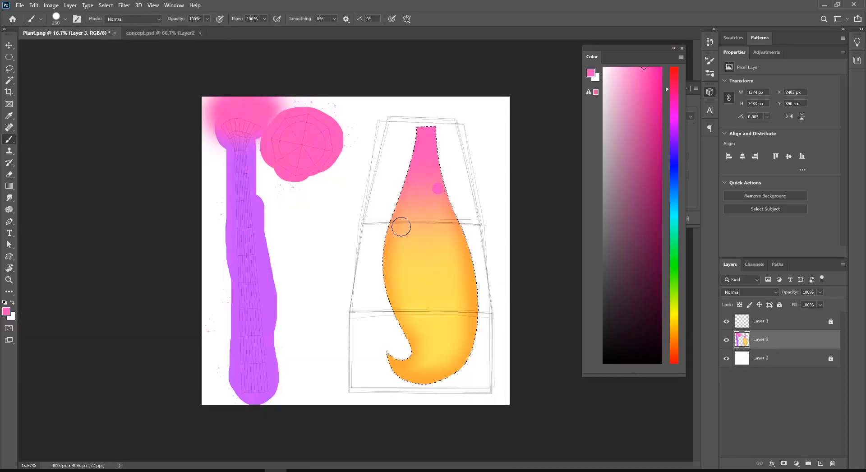
pyautogui.click(400, 226)
pyautogui.click(446, 248)
pyautogui.click(408, 279)
pyautogui.click(472, 306)
pyautogui.click(456, 358)
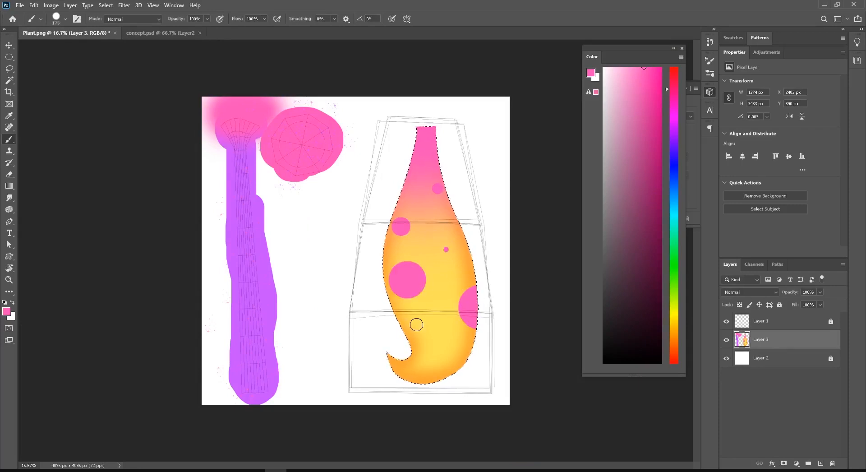
# Add smaller pink dots between the large spots and around the curled tip, and clear the leaf selection.
pyautogui.press('[')
pyautogui.click(438, 321)
pyautogui.click(414, 324)
pyautogui.click(409, 389)
pyautogui.click(408, 354)
pyautogui.click(429, 359)
pyautogui.click(466, 264)
pyautogui.click(445, 284)
pyautogui.click(398, 244)
pyautogui.click(434, 226)
pyautogui.click(453, 221)
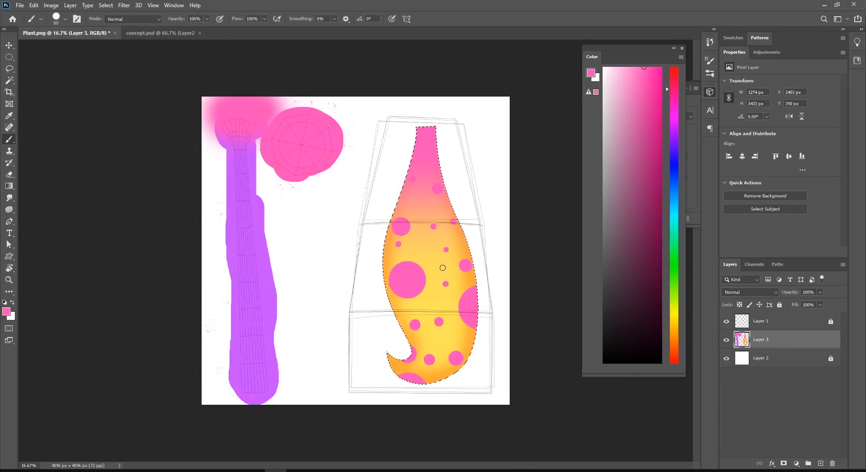
pyautogui.hotkey('ctrl', 'd')
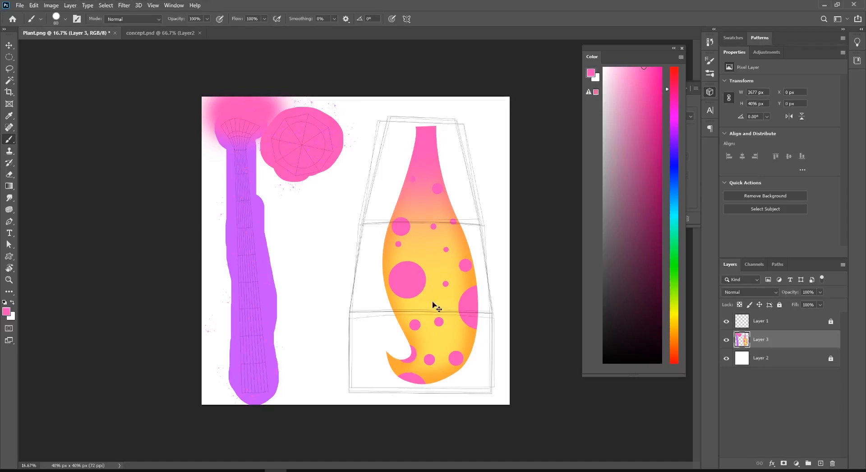
# Cut the leaf out of Layer 3 with an elliptical selection and paste it in place on a new layer.
pyautogui.hotkey('ctrl', '+')
pyautogui.hotkey('ctrl', '-')
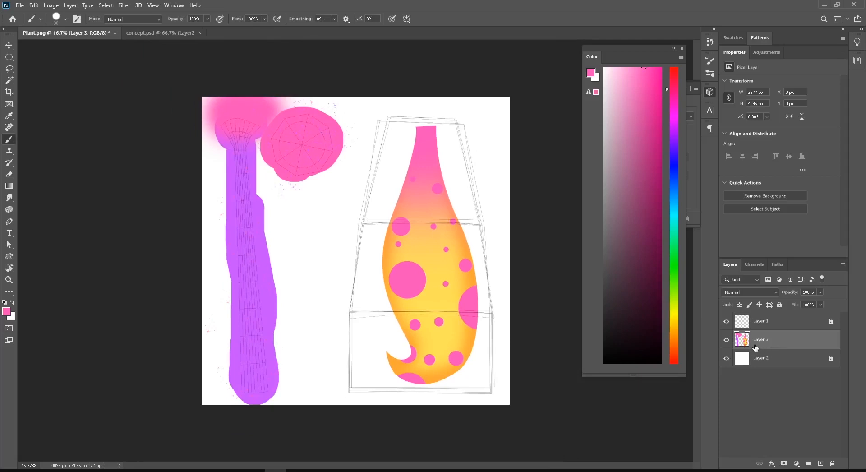
pyautogui.click(725, 343)
pyautogui.click(726, 341)
pyautogui.press('m')
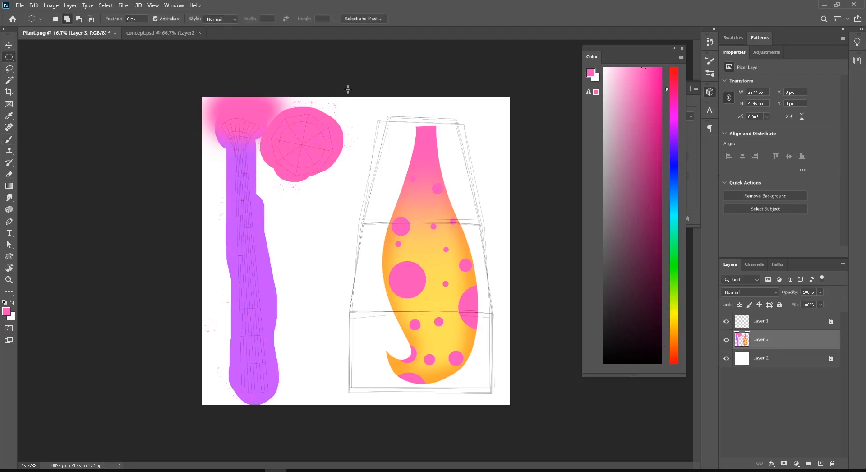
pyautogui.moveTo(348, 88); pyautogui.dragTo(553, 452)
pyautogui.hotkey('ctrl', 'd')
pyautogui.press('Delete')
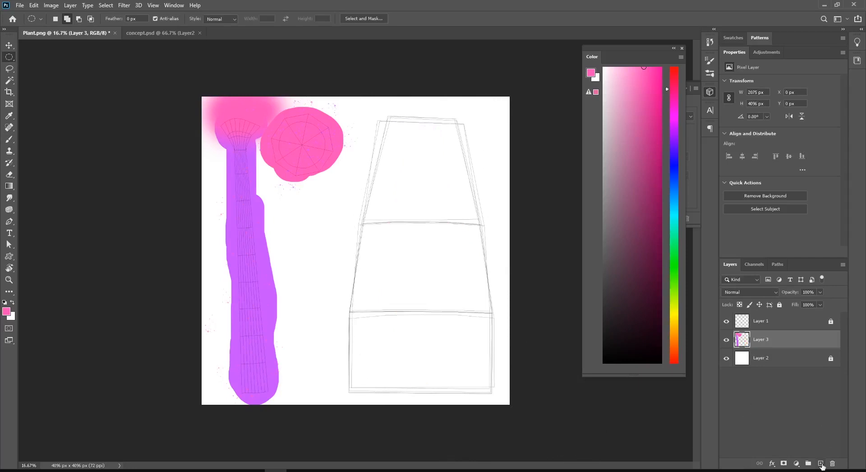
pyautogui.hotkey('ctrl', 'shift', 'v')
# Duplicate the leaf layer, select the copy's outline, fill it with white and clear the selection.
pyautogui.click(9, 46)
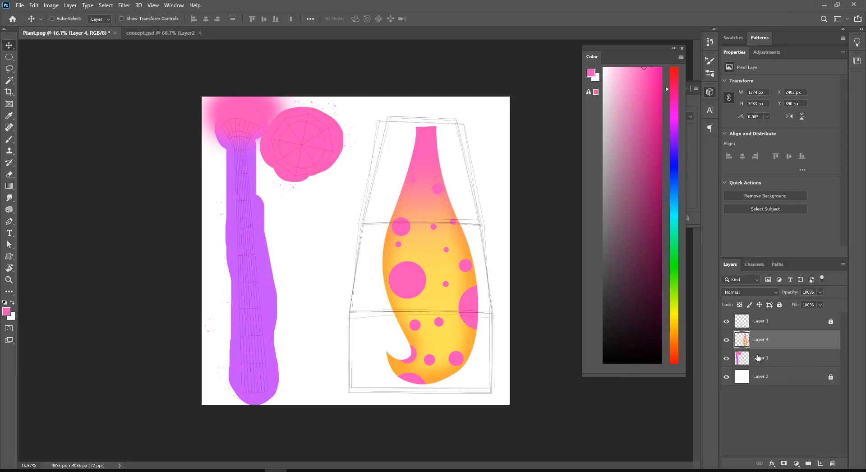
pyautogui.hotkey('ctrl', 'j')
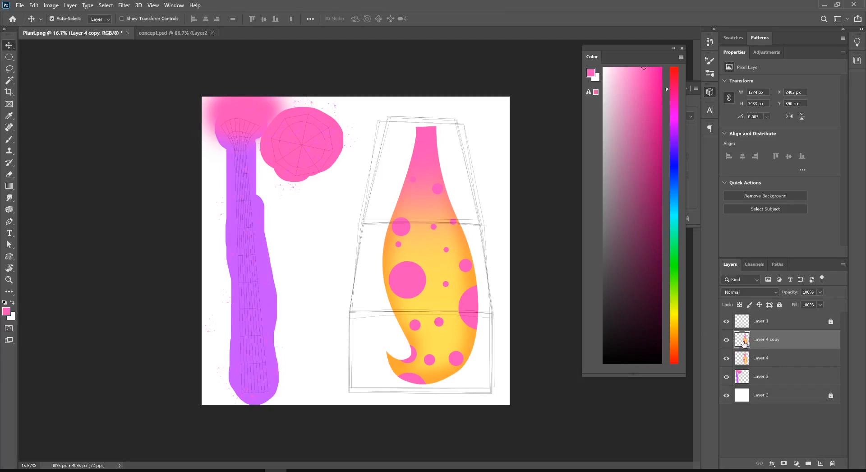
pyautogui.hotkey('ctrl', '+')
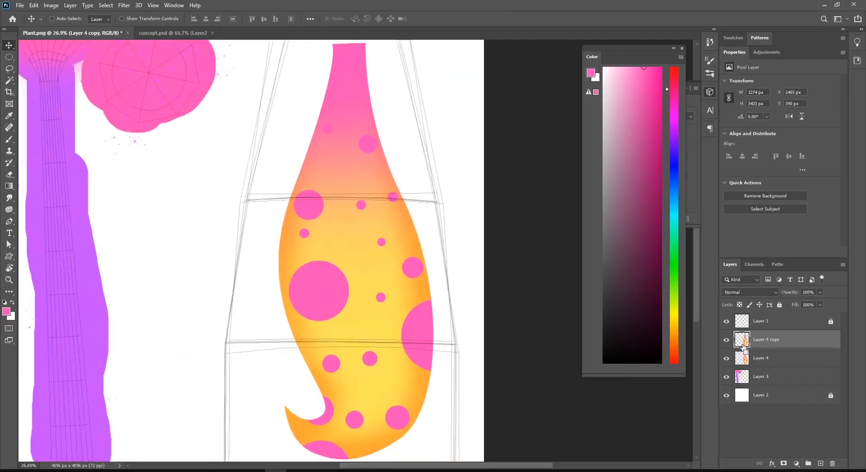
pyautogui.keyDown('ctrl'); pyautogui.click(742, 339); pyautogui.keyUp('ctrl')
pyautogui.hotkey('ctrl', '-')
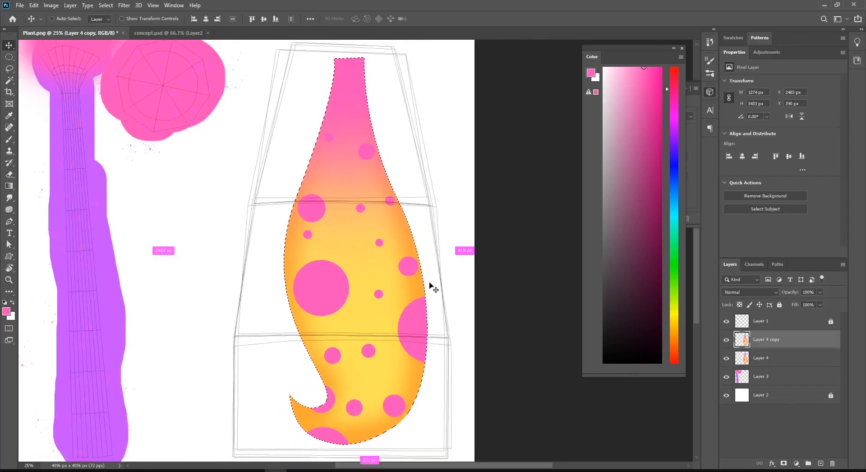
pyautogui.hotkey('ctrl', '-')
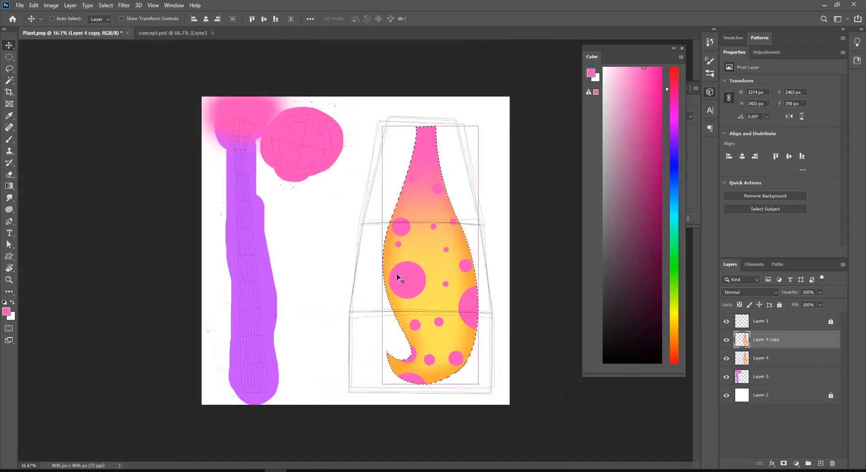
pyautogui.press('Delete')
pyautogui.hotkey('ctrl', 'd')
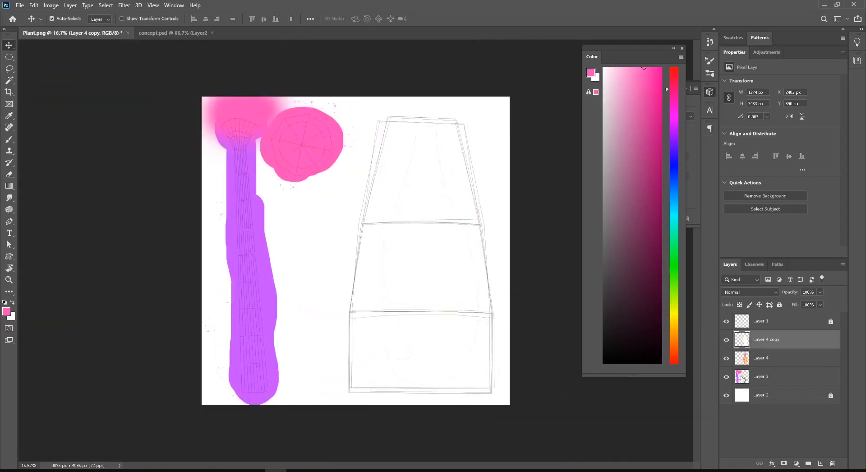
# Hide all layers except the white leaf copy.
pyautogui.click(726, 376)
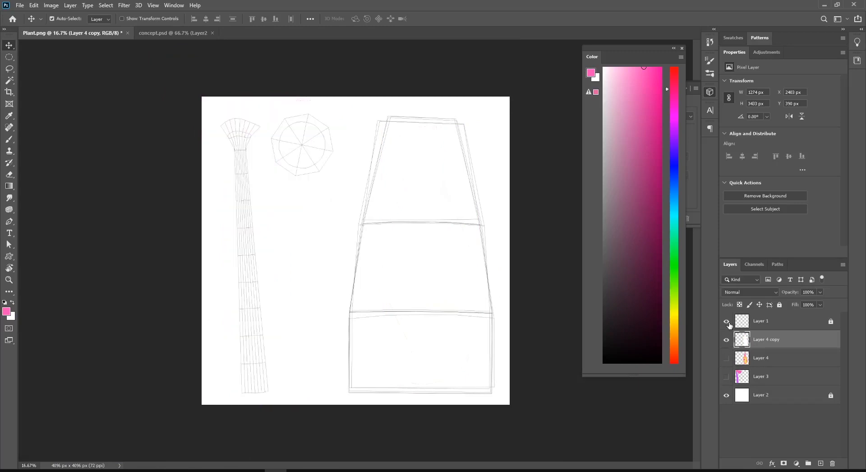
pyautogui.click(726, 321)
pyautogui.click(726, 395)
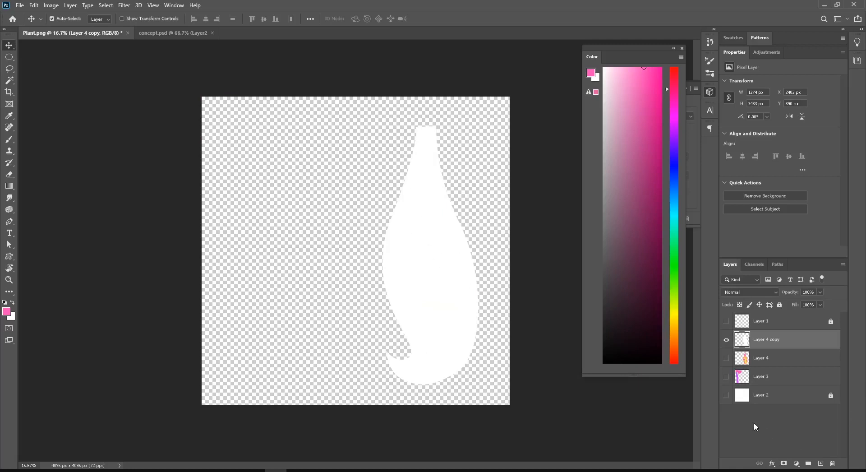
# Fill a new layer beneath the white leaf copy with black and merge the two layers.
pyautogui.click(785, 357)
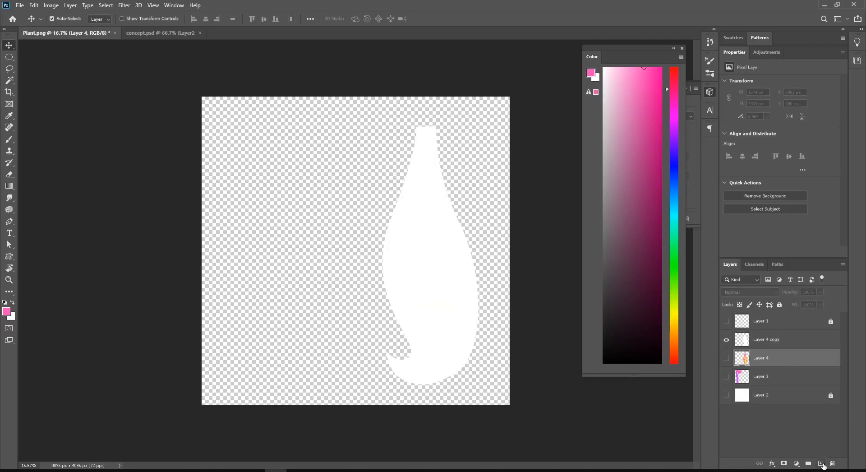
pyautogui.click(820, 463)
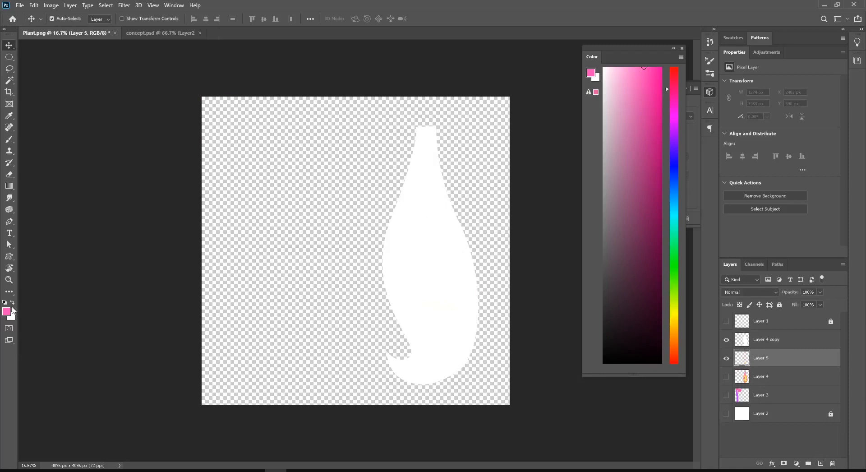
pyautogui.press('d')
pyautogui.hotkey('alt', 'BackSpace')
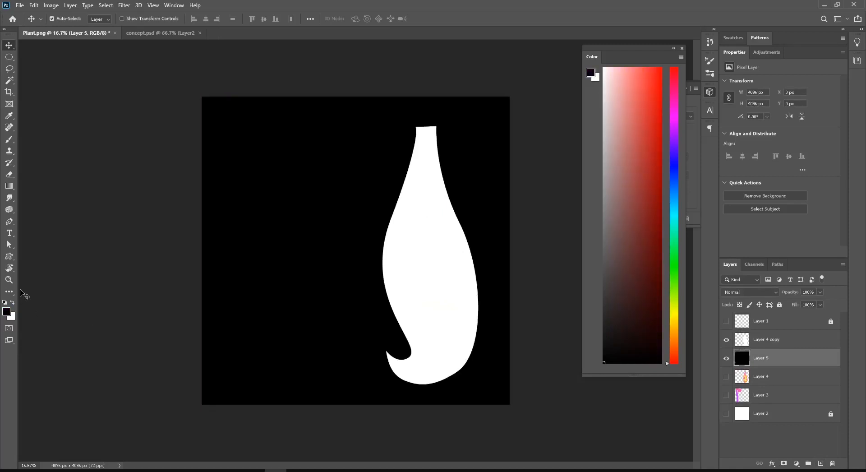
pyautogui.keyDown('shift'); pyautogui.click(770, 344); pyautogui.keyUp('shift')
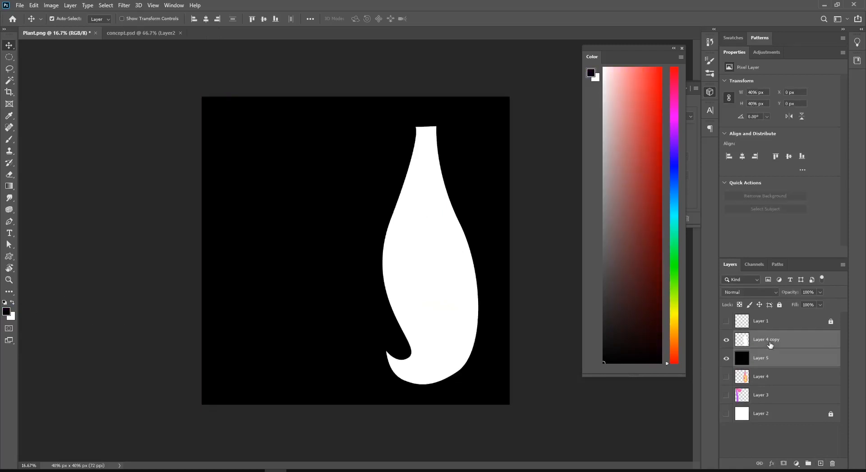
pyautogui.hotkey('ctrl', 'e')
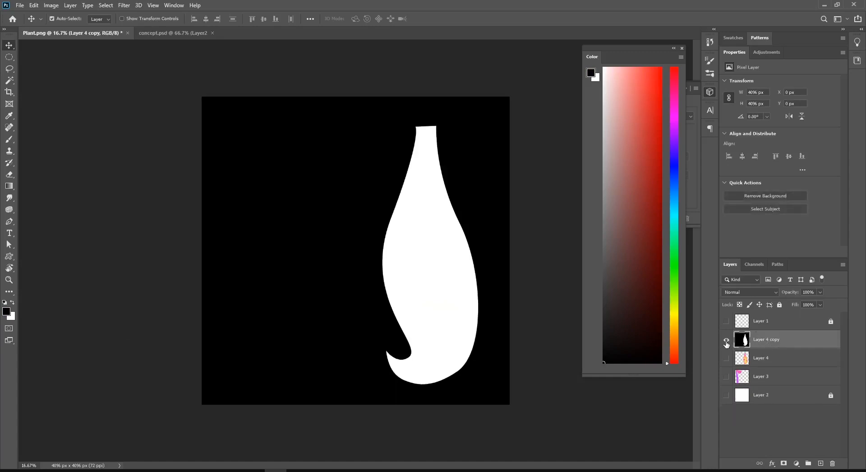
# Hide the merged black-and-white leaf mask layer and show the UV layout, leaf, stem and white background layers.
pyautogui.click(726, 339)
pyautogui.click(726, 321)
pyautogui.click(726, 357)
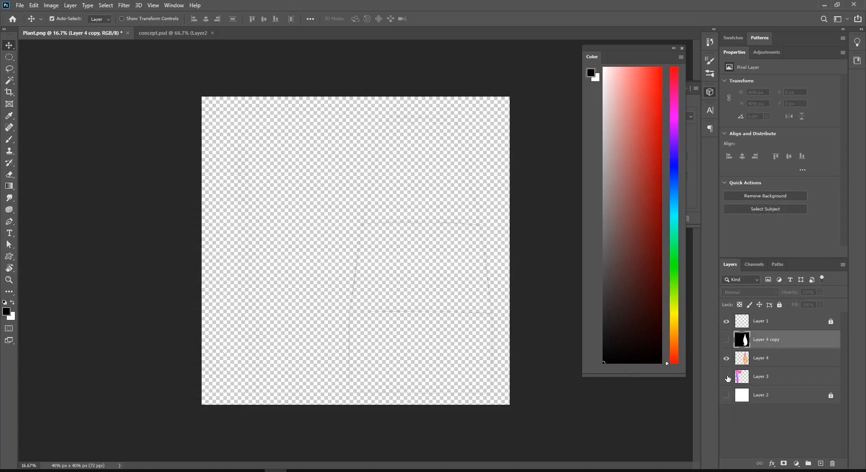
pyautogui.click(726, 376)
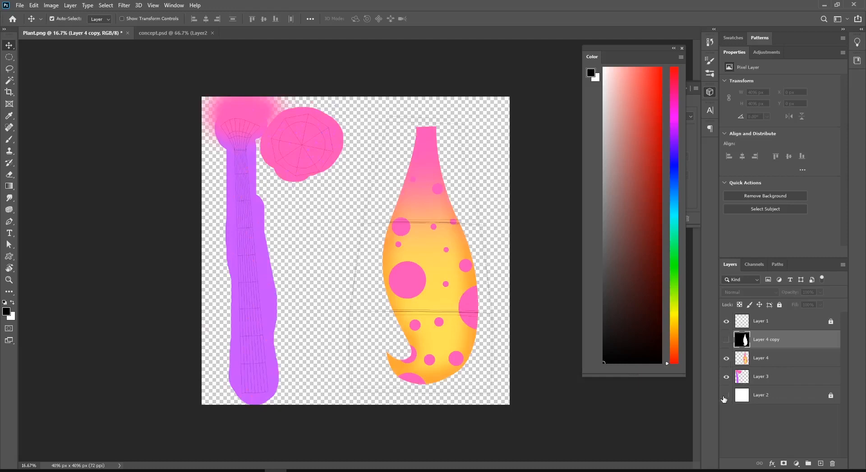
pyautogui.click(725, 394)
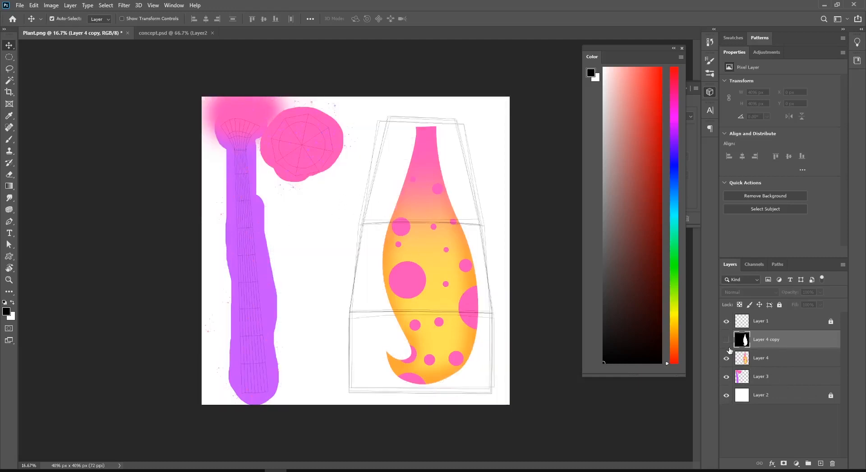
# Compare the black-and-white leaf mask with the painted leaf by toggling the mask layer's visibility, leaving the mask hidden.
pyautogui.click(726, 339)
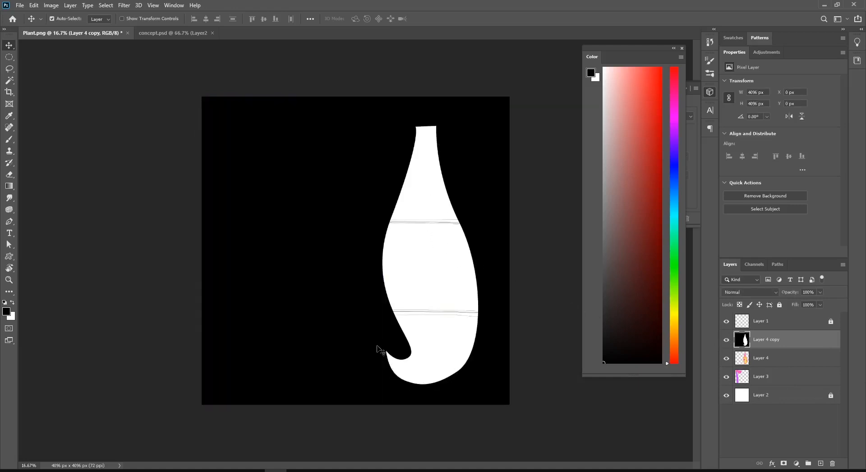
pyautogui.click(726, 340)
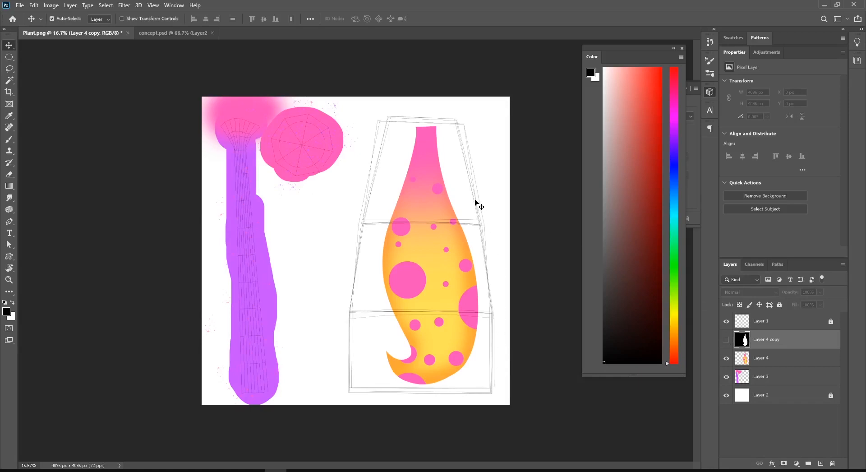
pyautogui.click(725, 341)
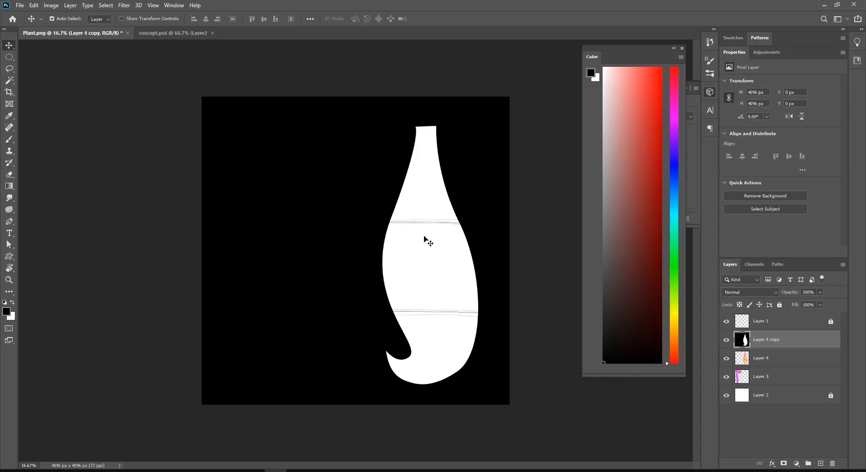
pyautogui.click(726, 339)
# With the UV layout and leaf mask layers hidden, save the layered document as Plant.psd in the Completed textures folder.
pyautogui.hotkey('ctrl', 's')
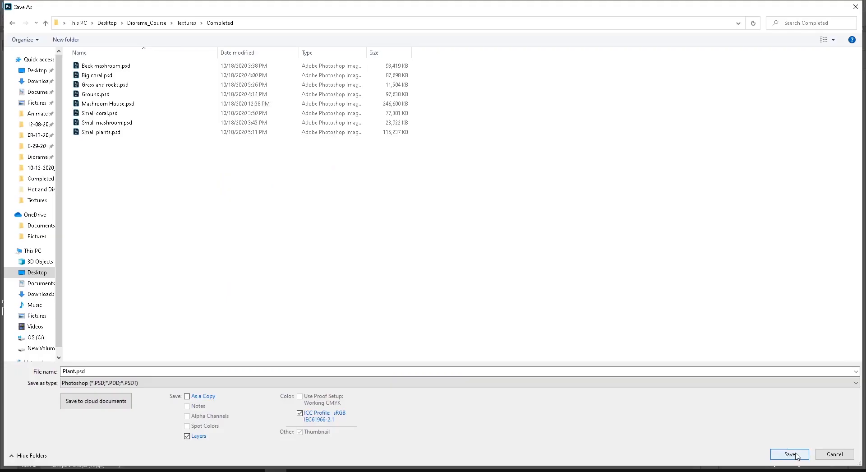
pyautogui.click(789, 454)
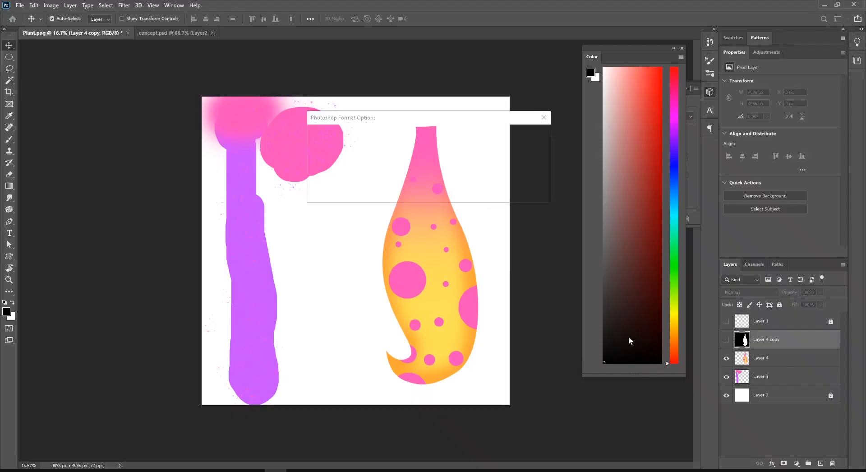
pyautogui.click(532, 135)
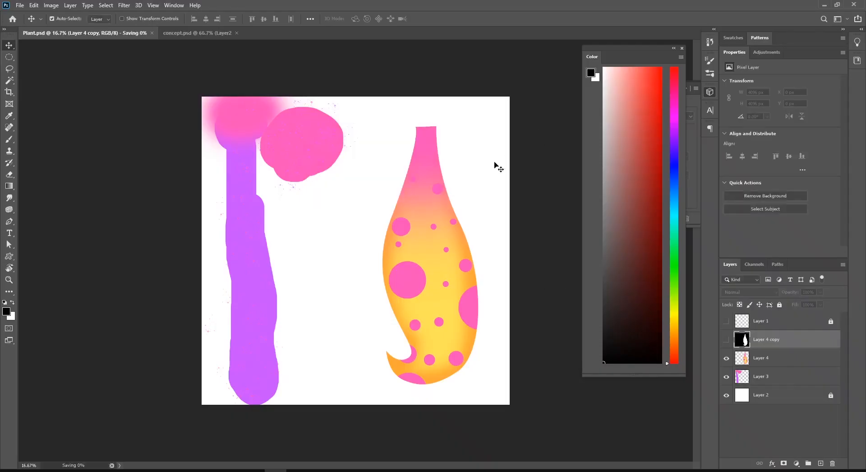
# Show the black-and-white leaf mask layer and choose PNG as the format for saving it to the Completed folder.
pyautogui.click(726, 341)
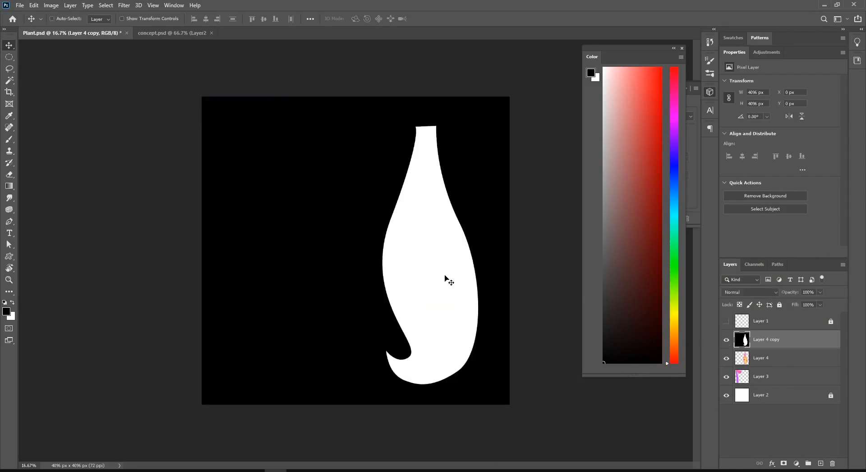
pyautogui.hotkey('ctrl', 's')
pyautogui.click(464, 309)
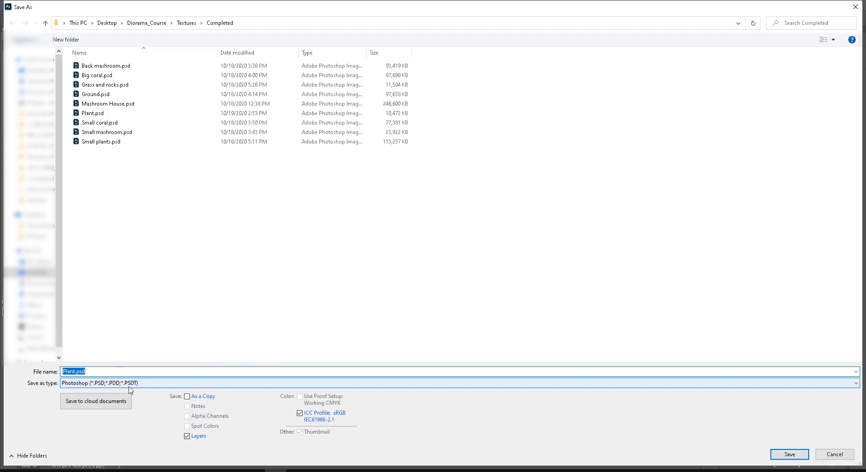
pyautogui.click(130, 386)
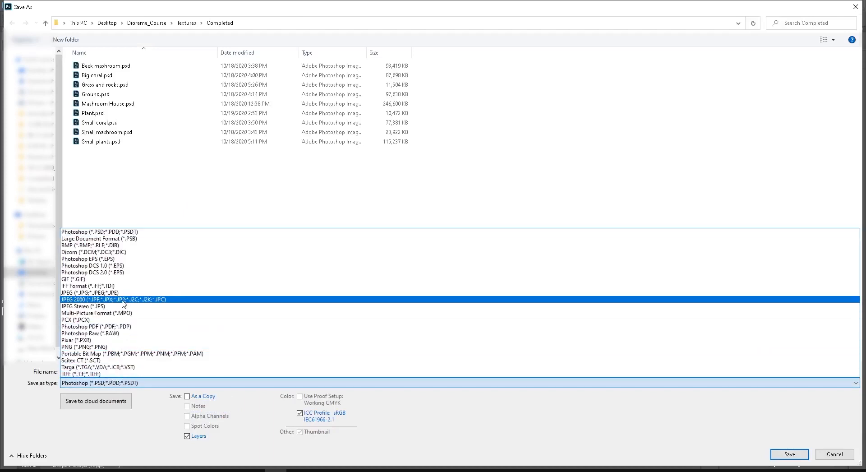
pyautogui.click(117, 346)
# Name the PNG copy of the mask Plant_alpha and save it.
pyautogui.click(114, 371)
pyautogui.doubleClick(114, 371)
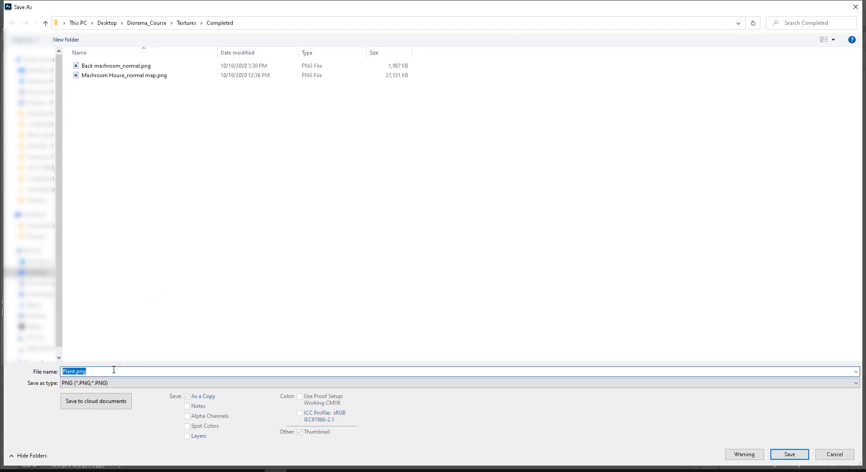
pyautogui.click(125, 368)
pyautogui.press('BackSpace')
pyautogui.press('BackSpace')
pyautogui.press('BackSpace')
pyautogui.press('BackSpace')
pyautogui.write('_alpha')
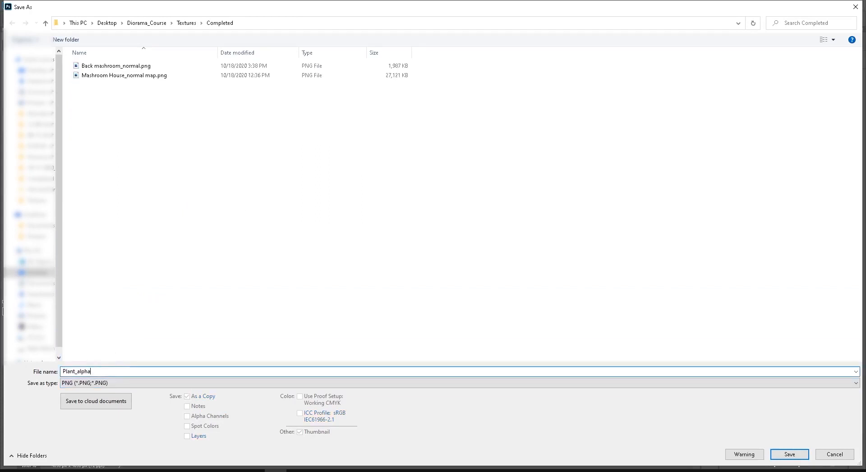
pyautogui.press('Return')
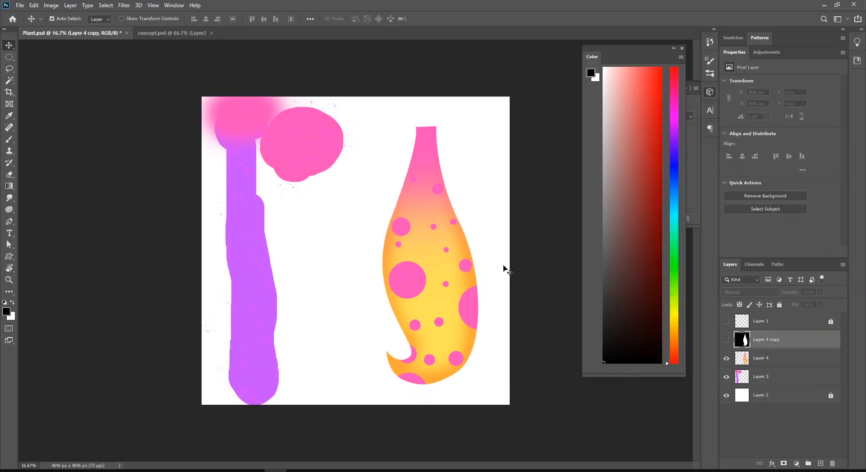